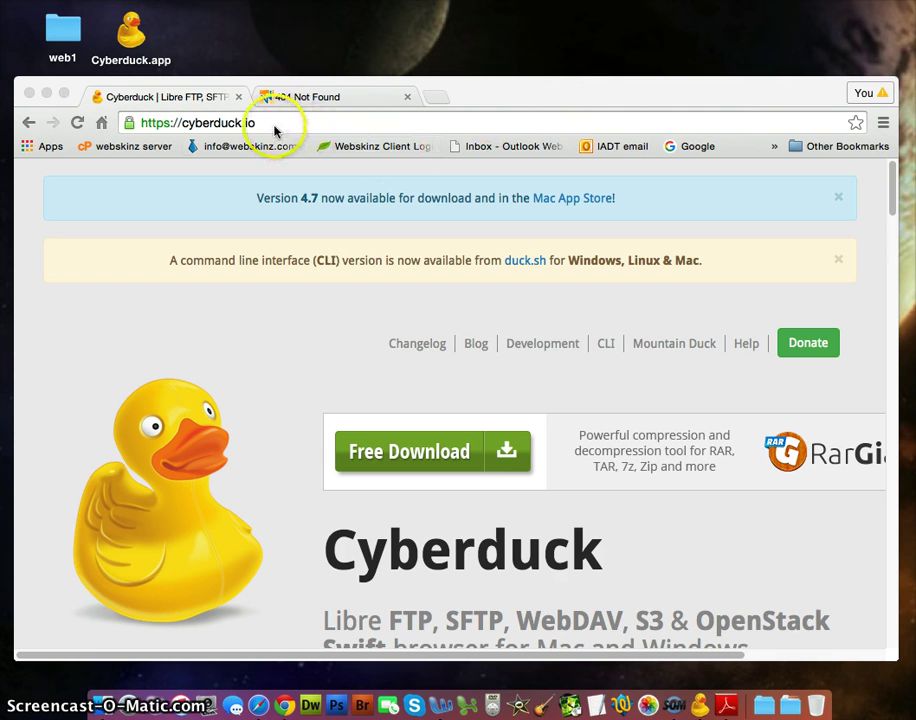
# - Scroll the cyberduck.io page to the Windows, Mac zip and App Store download buttons
pyautogui.click(153, 321)
pyautogui.scroll(-1, 280, 317)
pyautogui.scroll(-2, 280, 317)
pyautogui.scroll(-1, 280, 317)
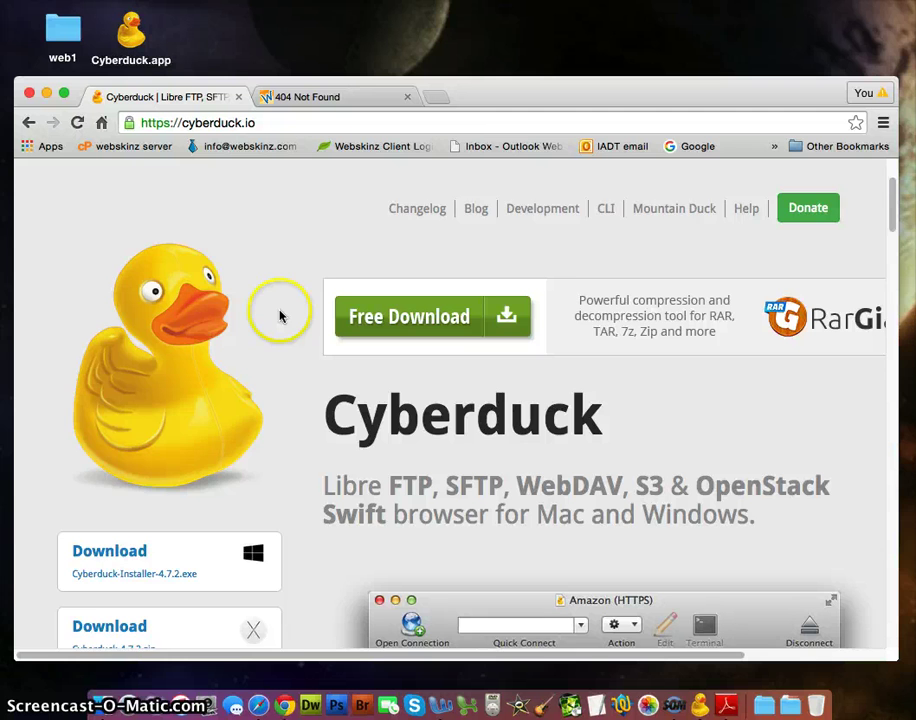
pyautogui.scroll(-2, 280, 317)
pyautogui.scroll(-1, 280, 317)
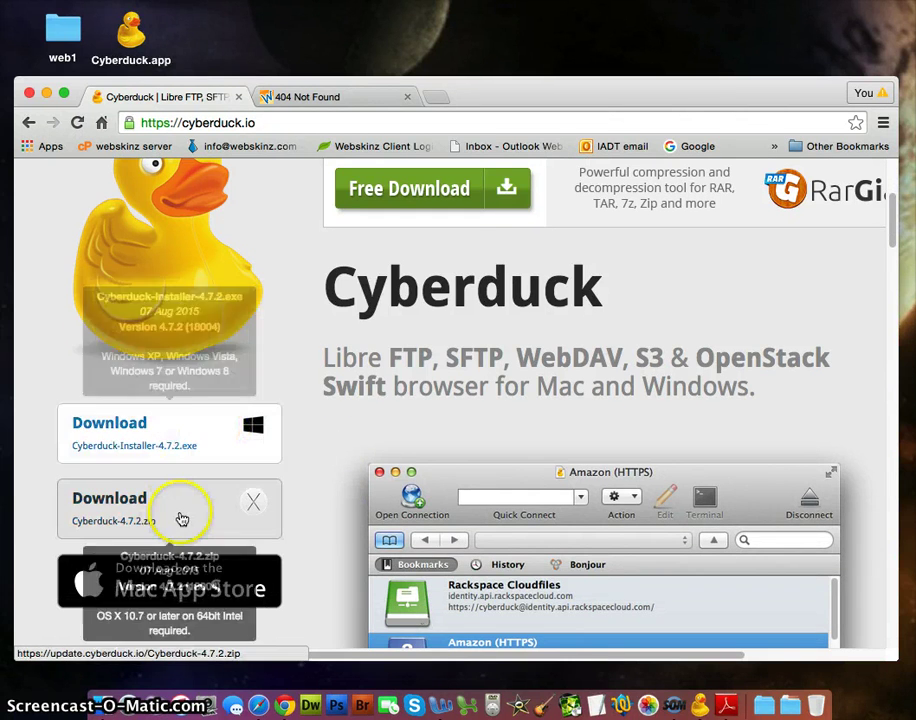
pyautogui.click(243, 487)
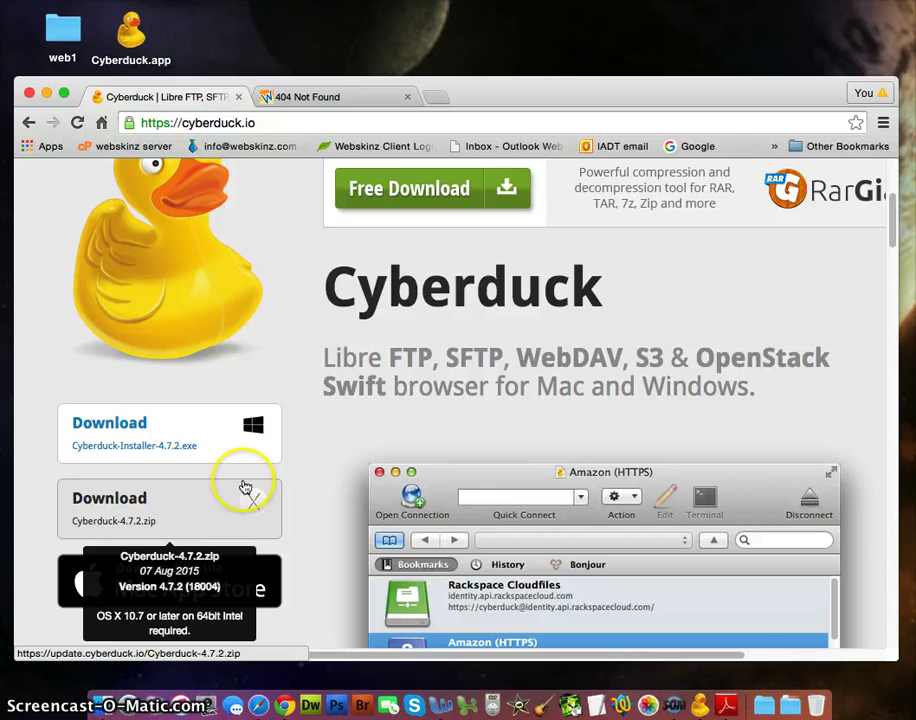
pyautogui.click(131, 30)
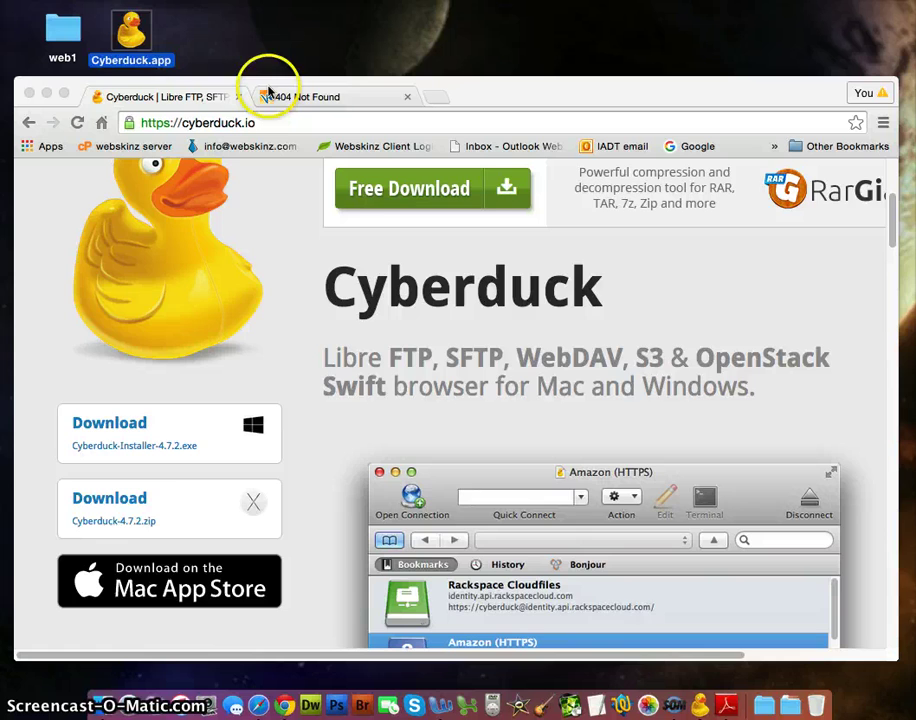
# - On the 404 tab, trim the address to webskinz.com and load the homepage
pyautogui.click(310, 97)
pyautogui.moveTo(224, 122); pyautogui.dragTo(338, 126)
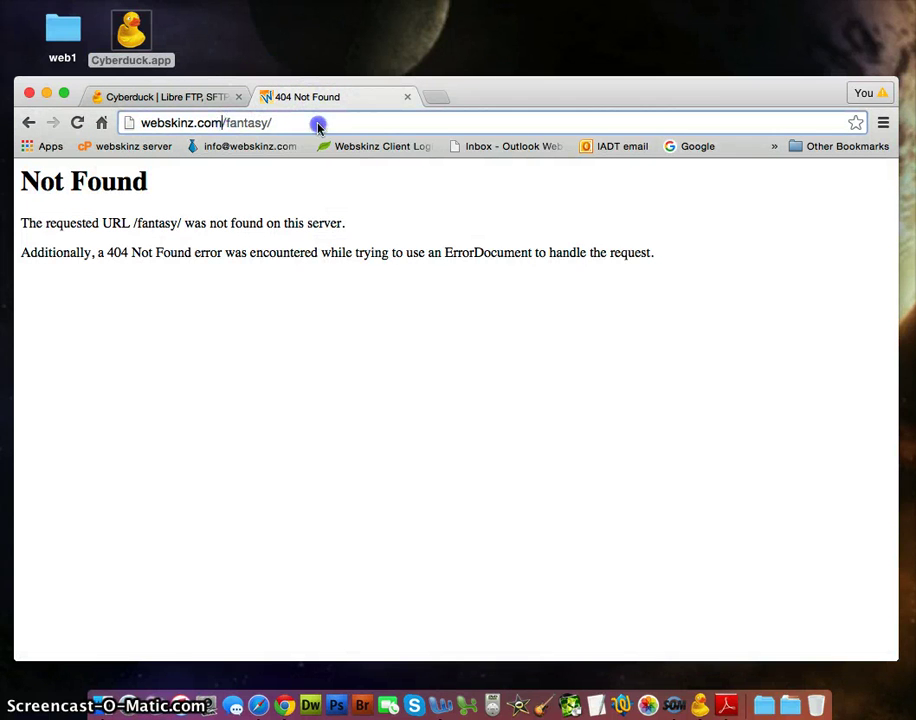
pyautogui.press('BackSpace')
pyautogui.press('Return')
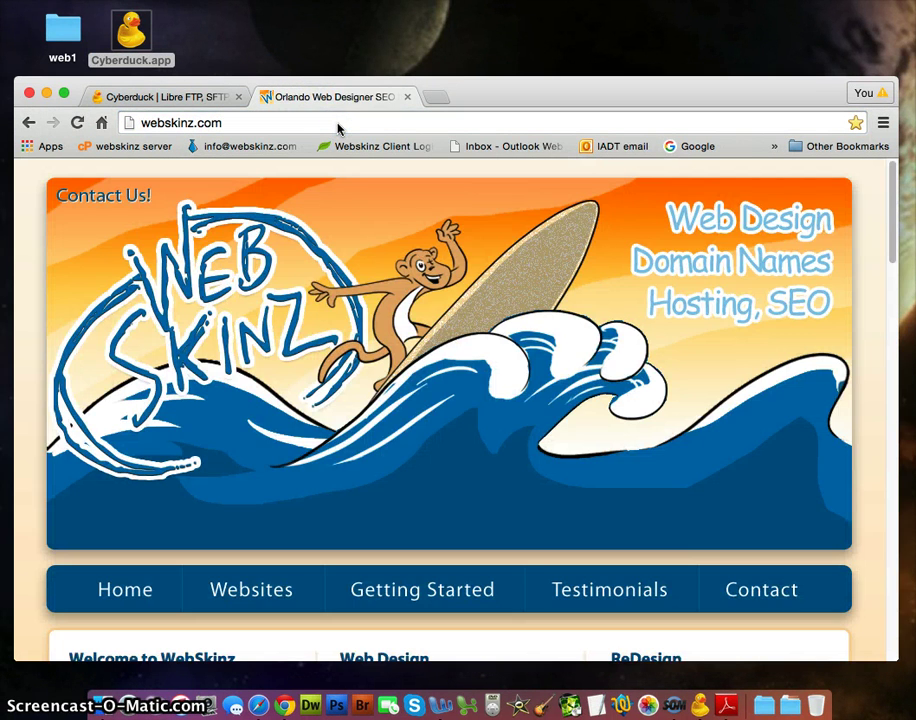
# - Load webskinz.com/fantasy, which still returns a 404 Not Found error
pyautogui.click(256, 122)
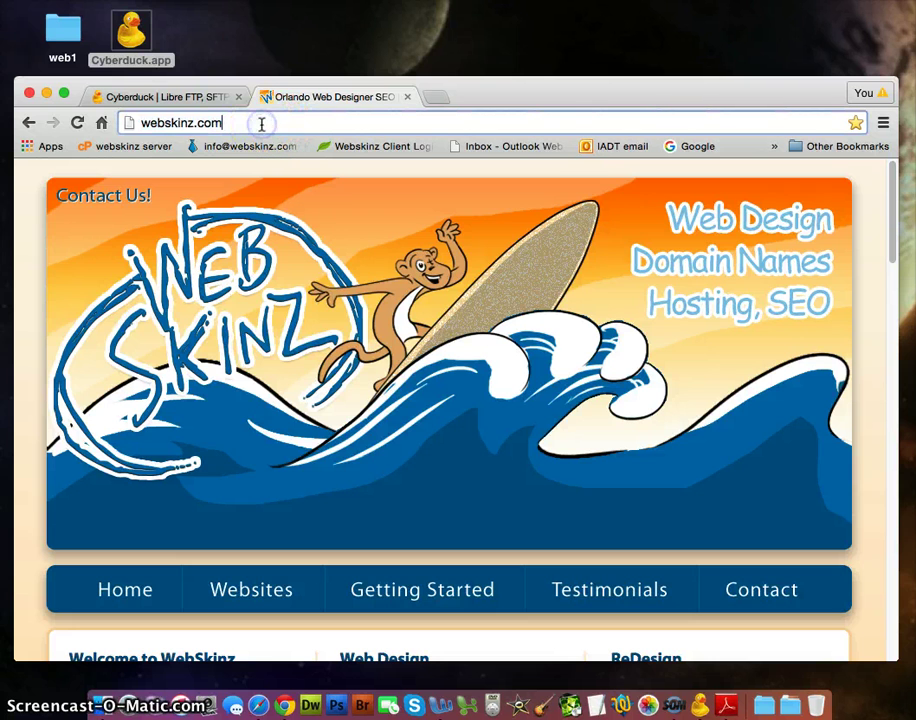
pyautogui.write('/')
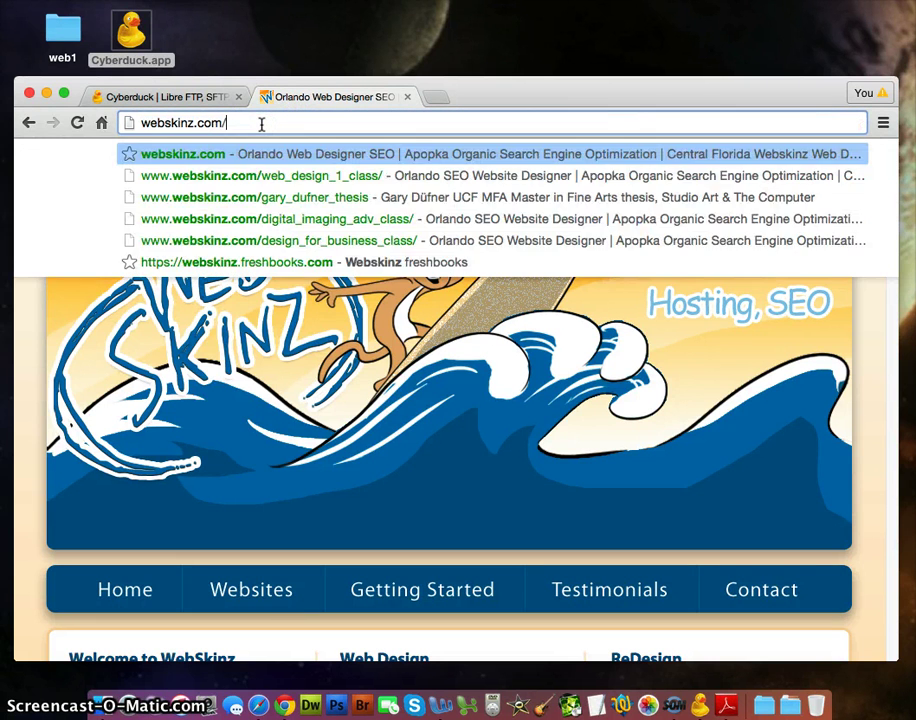
pyautogui.write('fantasy')
pyautogui.press('Return')
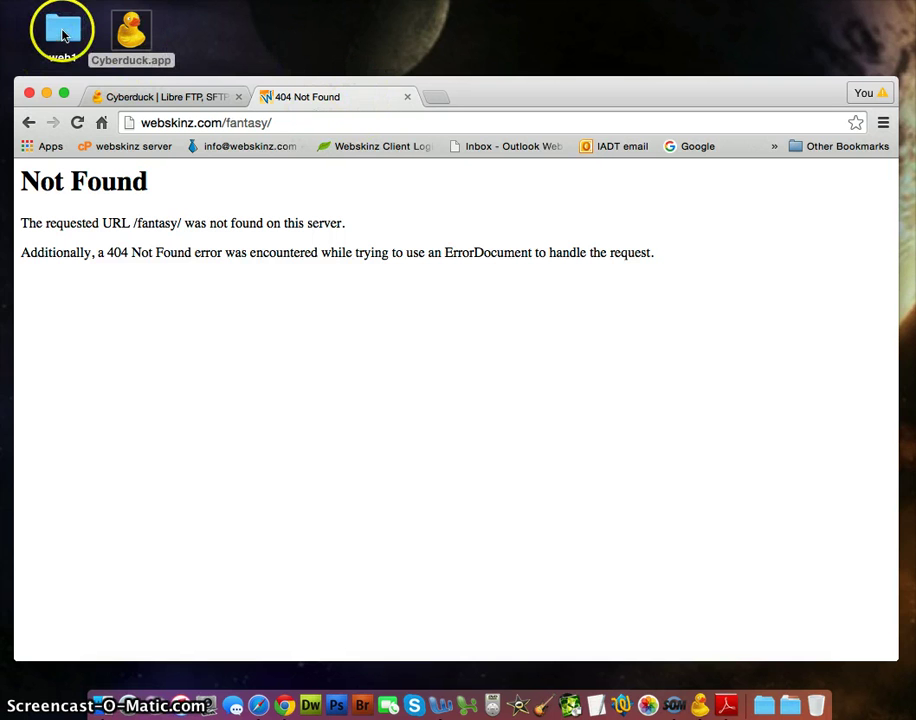
# - Launch Cyberduck from the desktop and move its window near the top of the screen
pyautogui.doubleClick(130, 32)
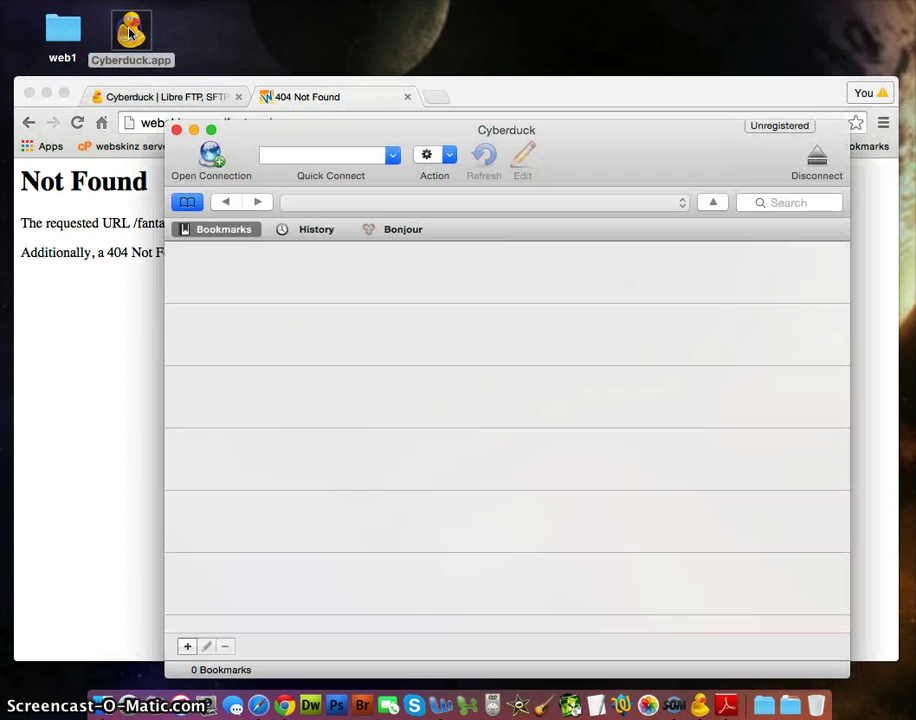
pyautogui.moveTo(344, 126); pyautogui.dragTo(341, 41)
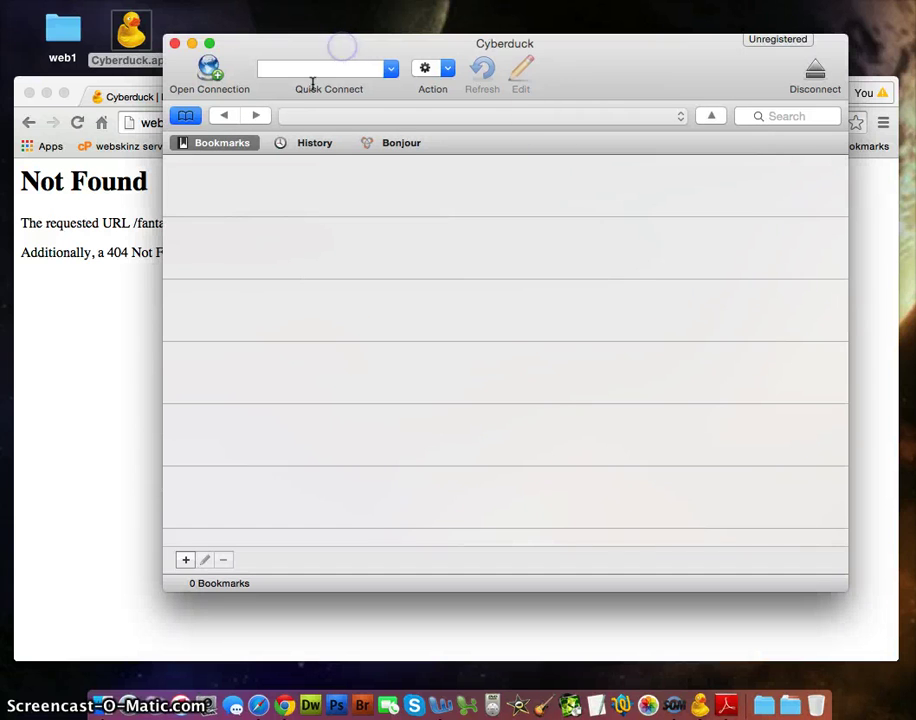
pyautogui.click(444, 190)
# - Add an FTP bookmark on port 21: nickname webskinz, server webskinz.com, username webskinz
pyautogui.click(187, 561)
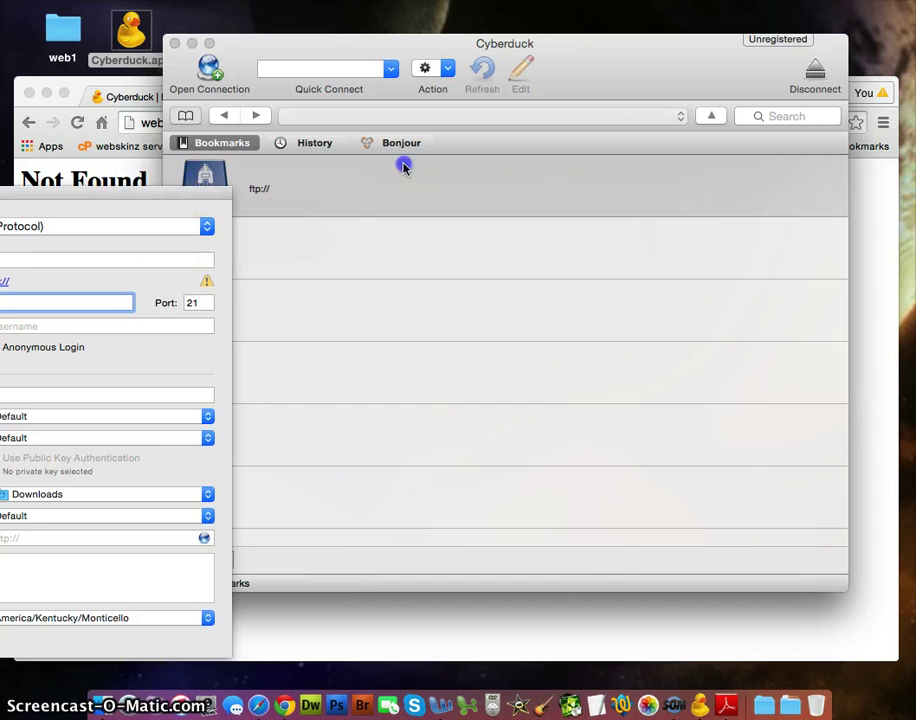
pyautogui.click(530, 143)
pyautogui.write('webskin')
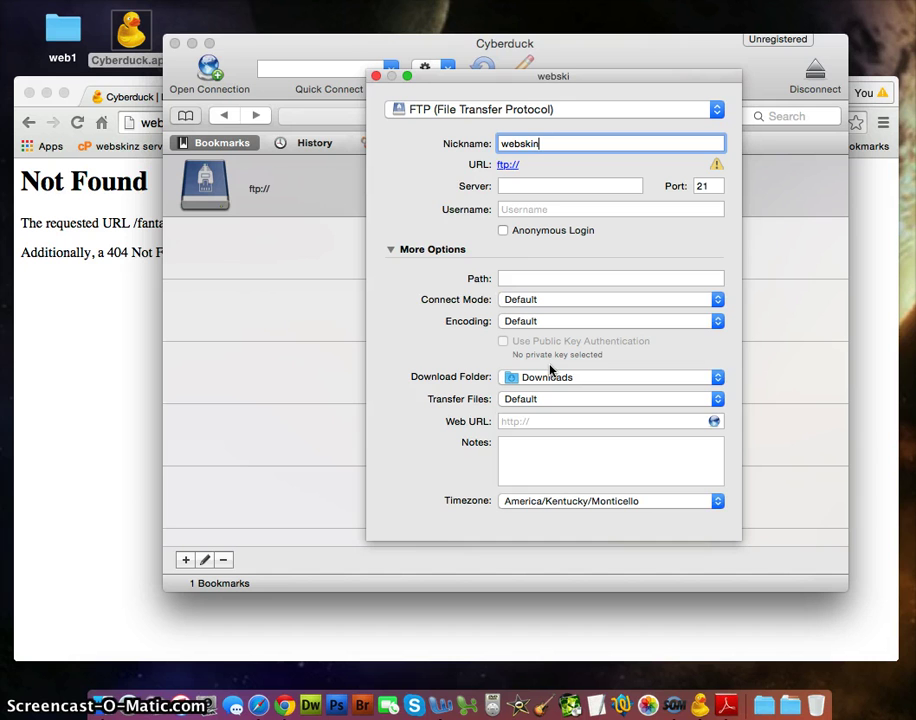
pyautogui.write('z.com')
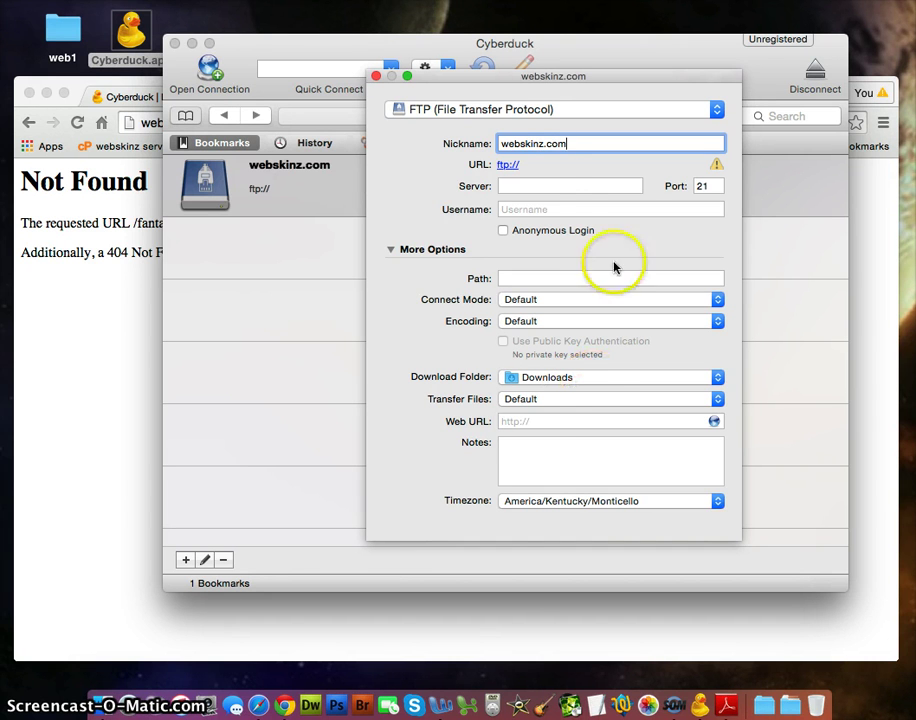
pyautogui.click(545, 187)
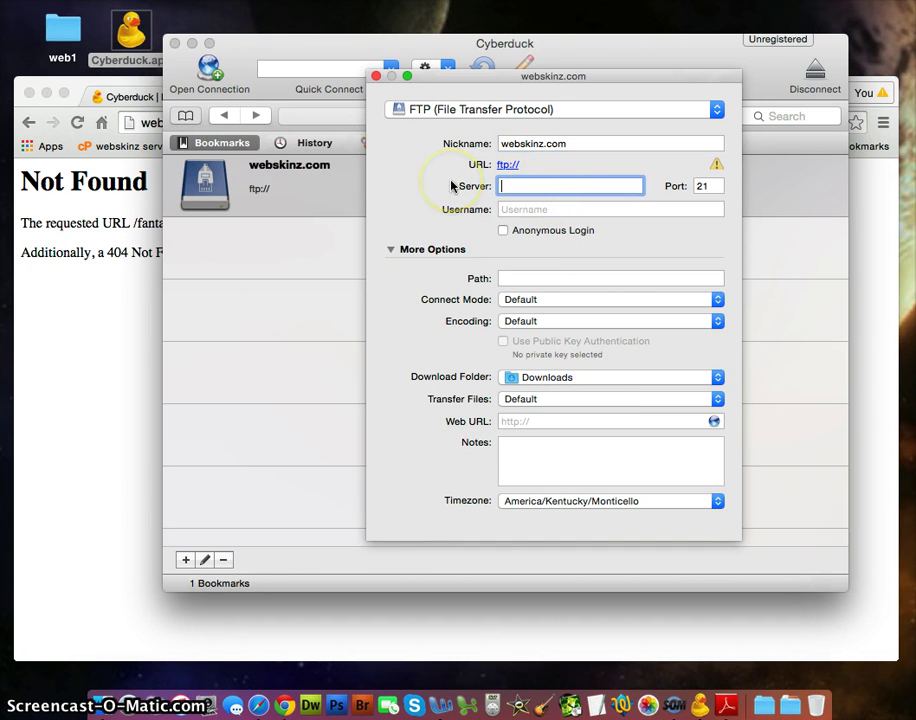
pyautogui.write('webskinz.com')
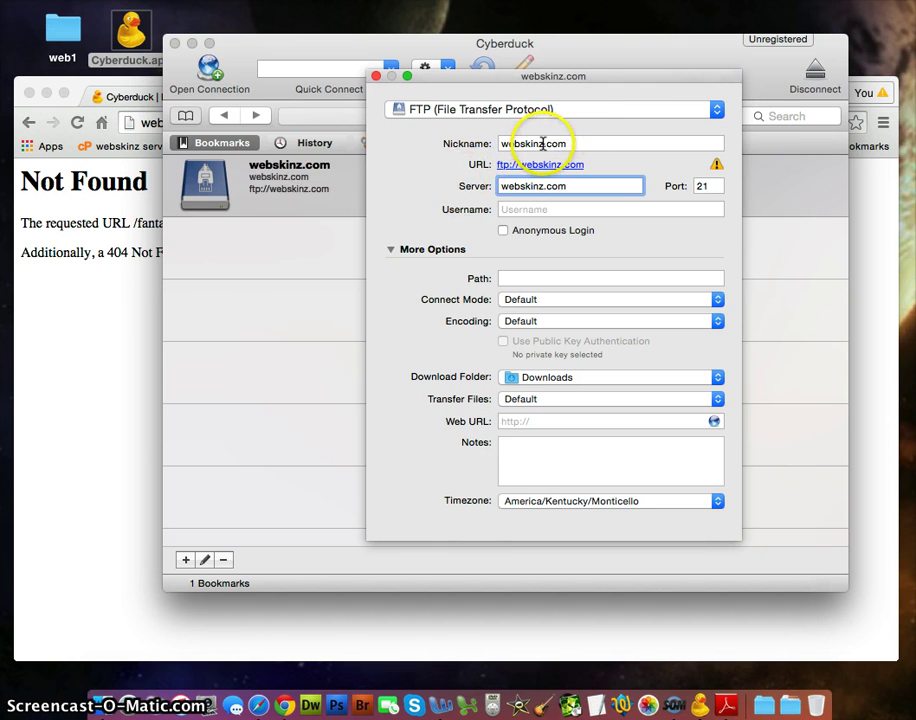
pyautogui.moveTo(542, 143); pyautogui.dragTo(621, 143)
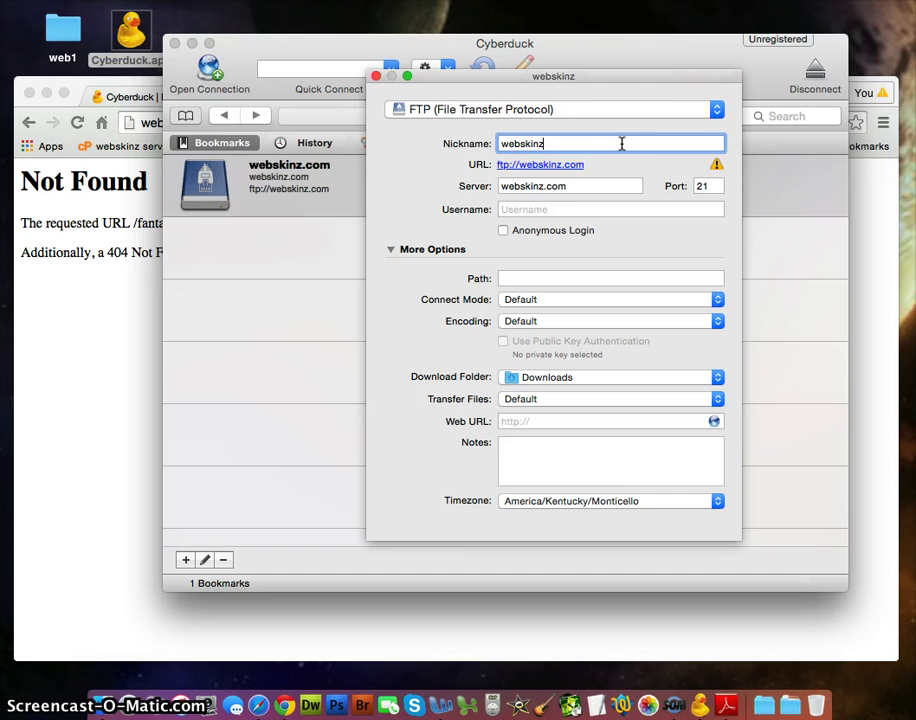
pyautogui.click(591, 186)
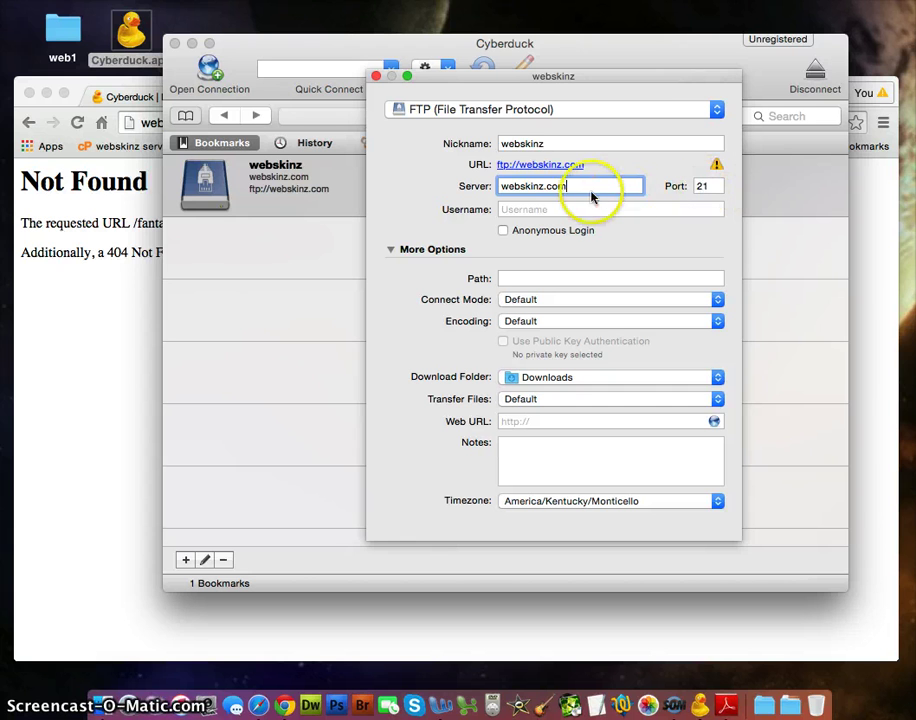
pyautogui.moveTo(585, 186); pyautogui.dragTo(497, 186)
pyautogui.click(583, 188)
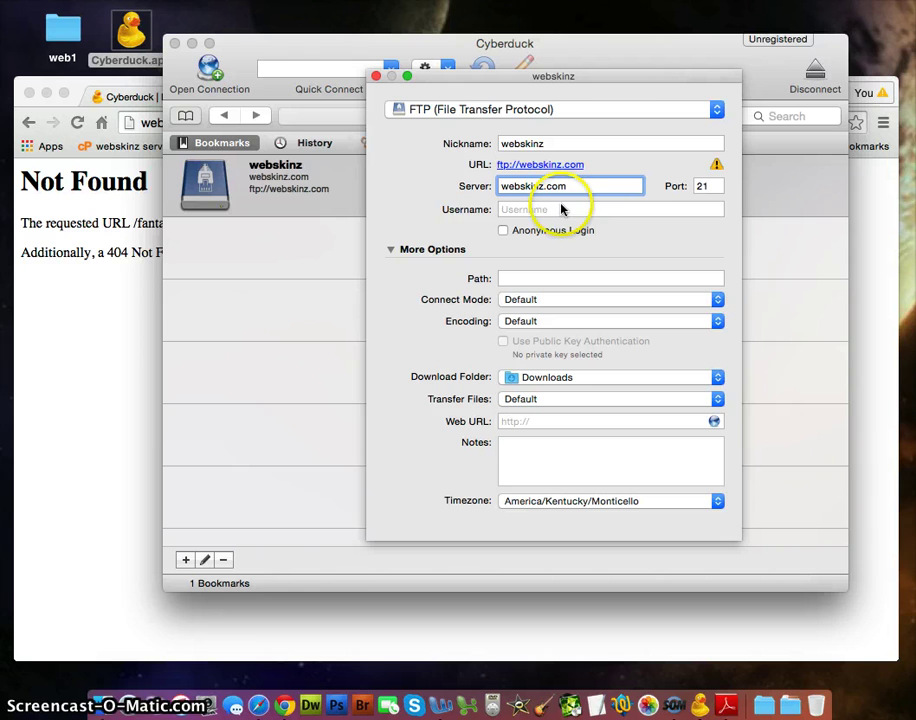
pyautogui.click(561, 209)
pyautogui.write('webskinz')
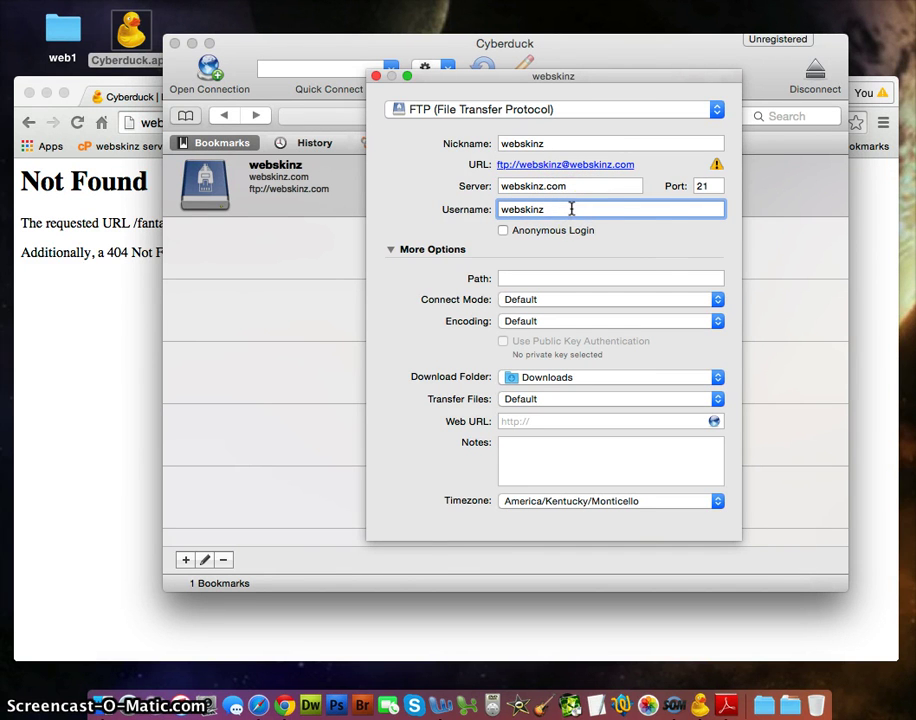
pyautogui.click(664, 246)
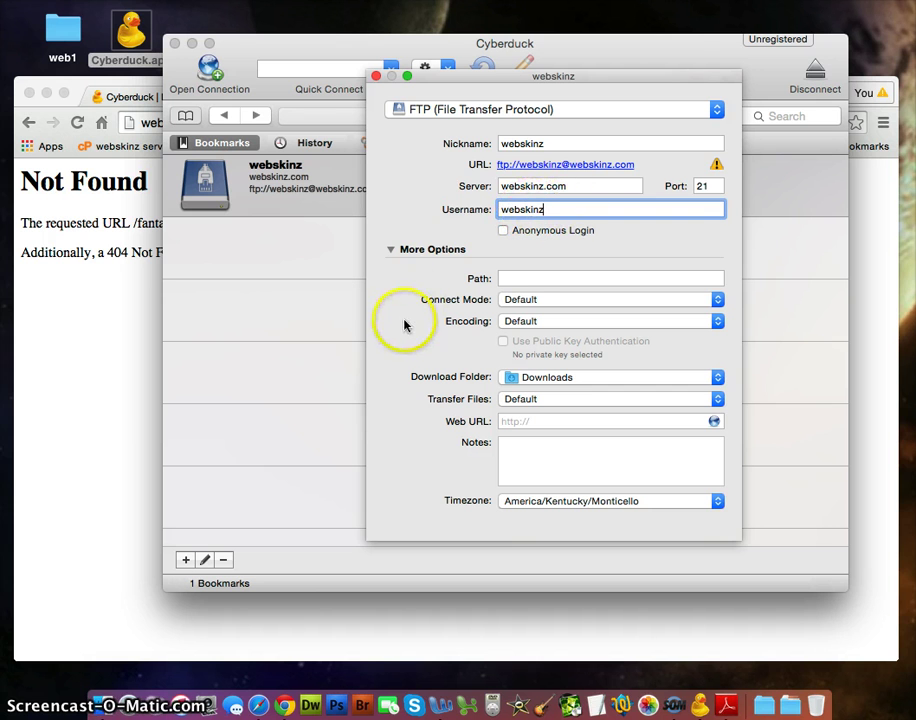
pyautogui.click(519, 278)
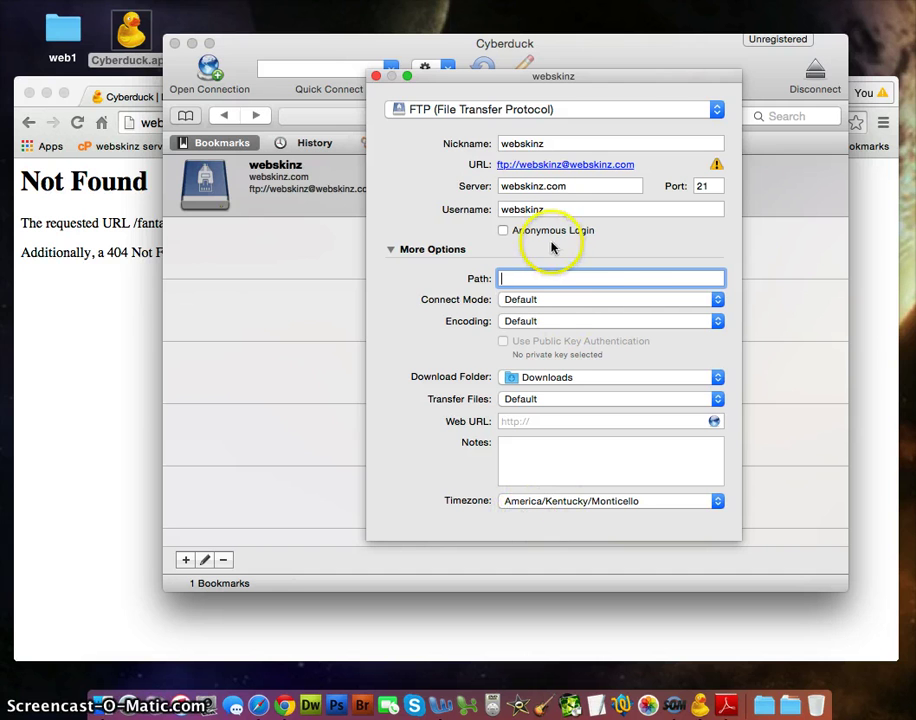
# - Connect via the webskinz bookmark and expand, then collapse, public_html in the root listing
pyautogui.click(376, 78)
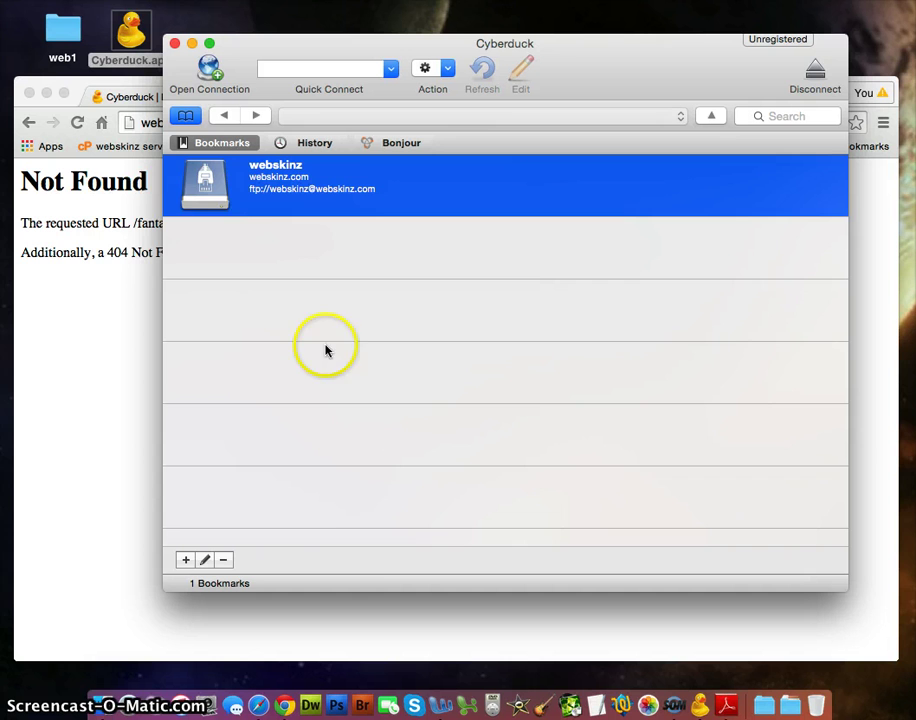
pyautogui.doubleClick(203, 183)
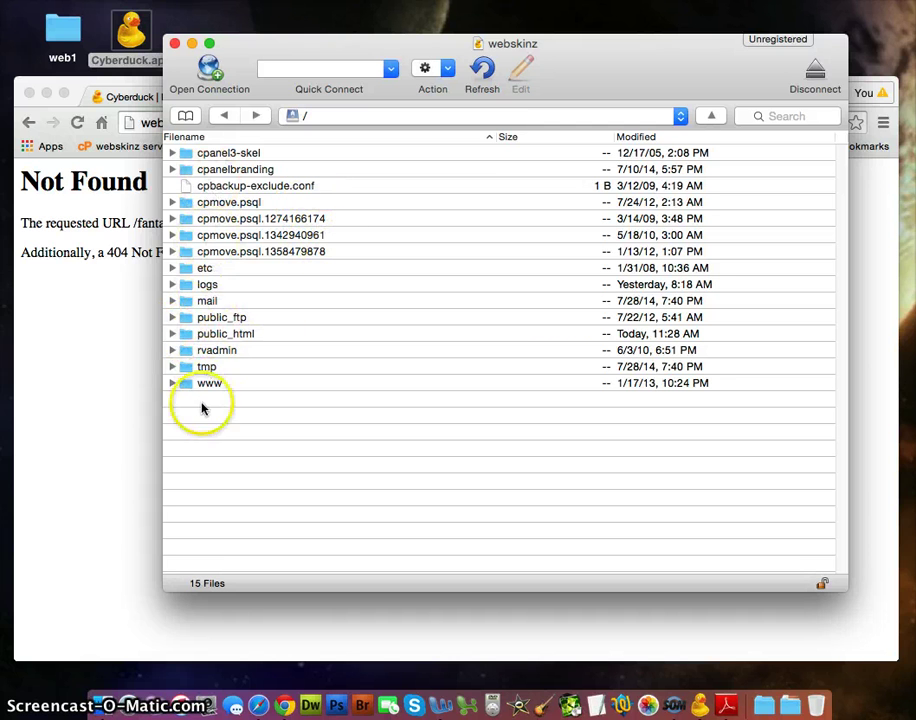
pyautogui.click(218, 333)
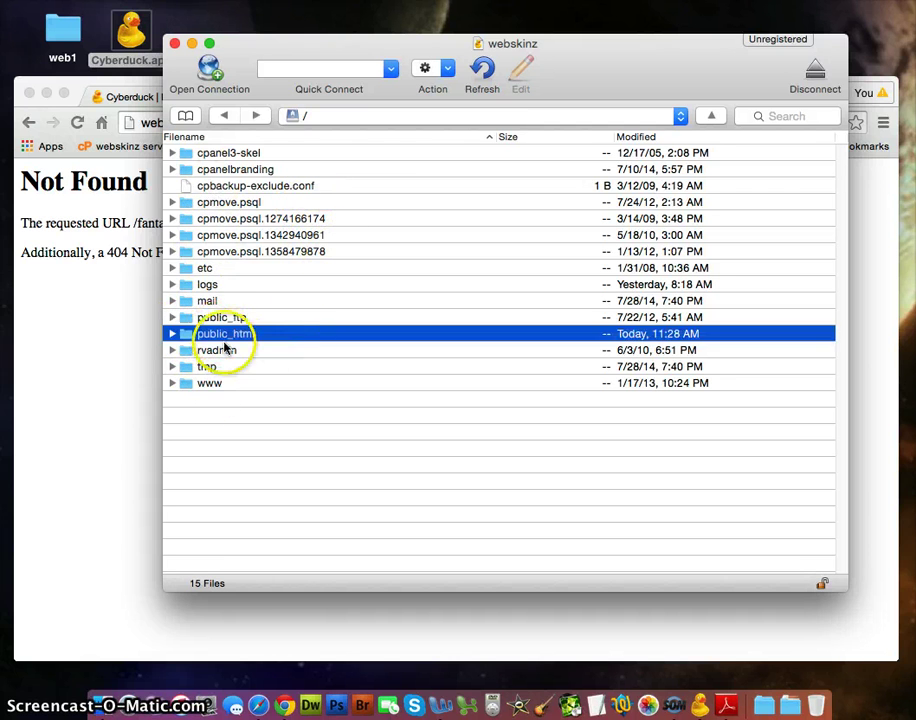
pyautogui.click(172, 334)
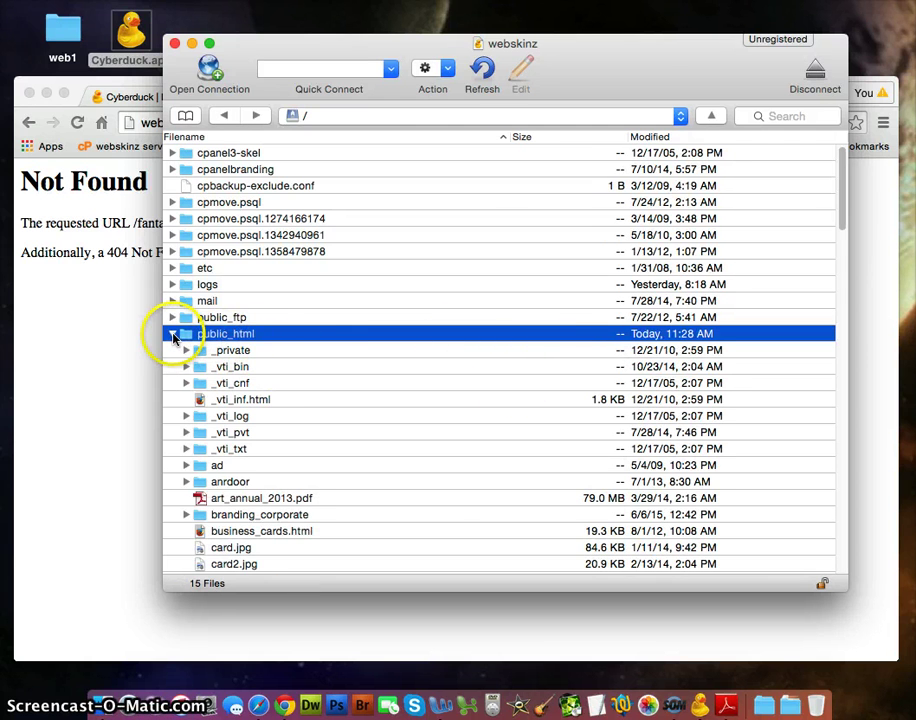
pyautogui.click(172, 334)
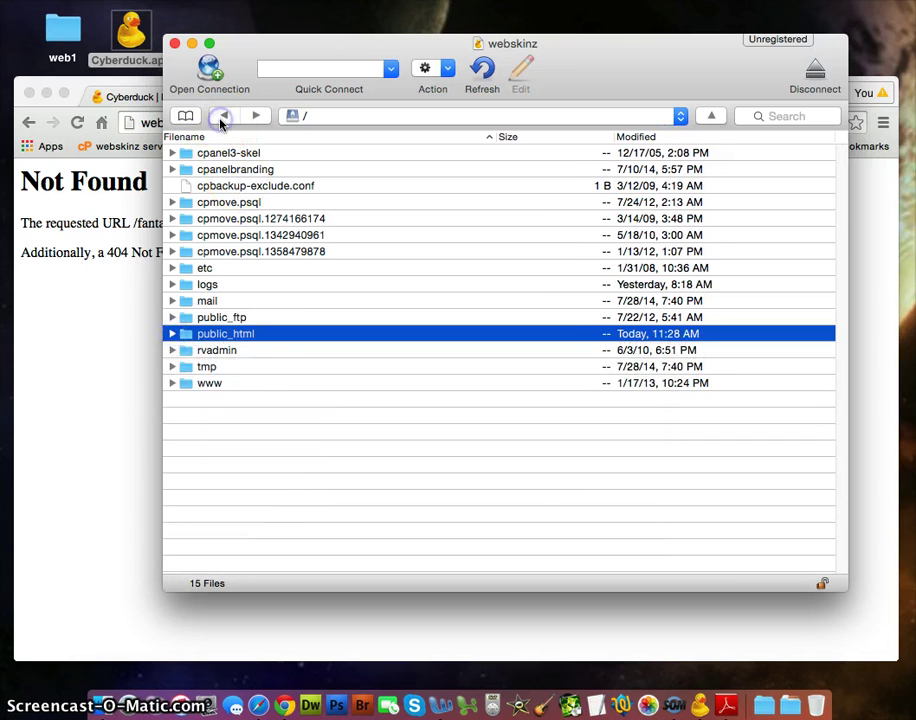
# - Close and relaunch Cyberduck, moving its window higher on screen
pyautogui.click(175, 43)
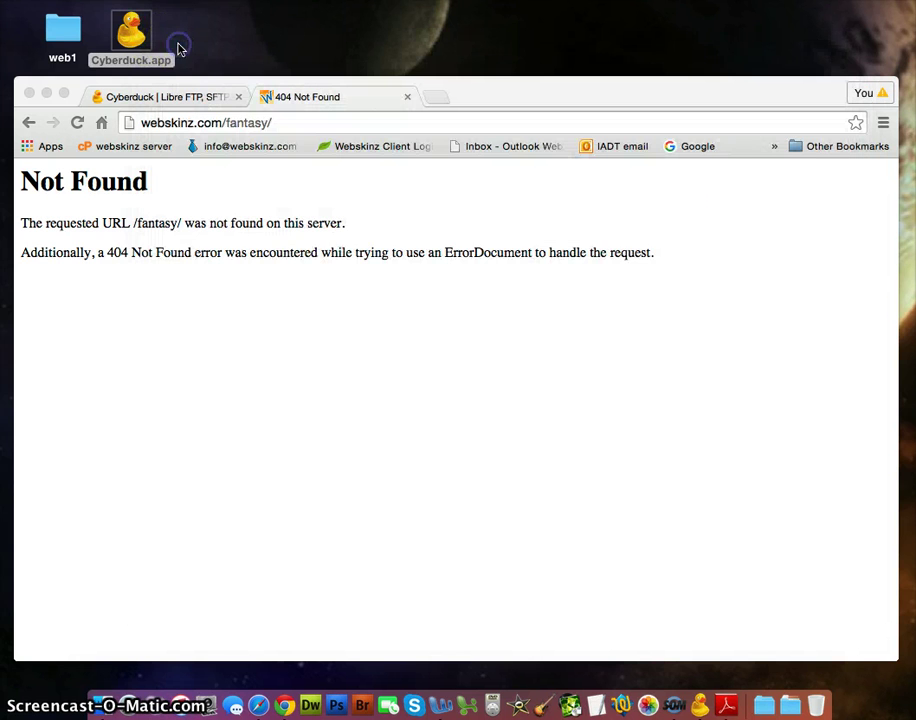
pyautogui.click(133, 37)
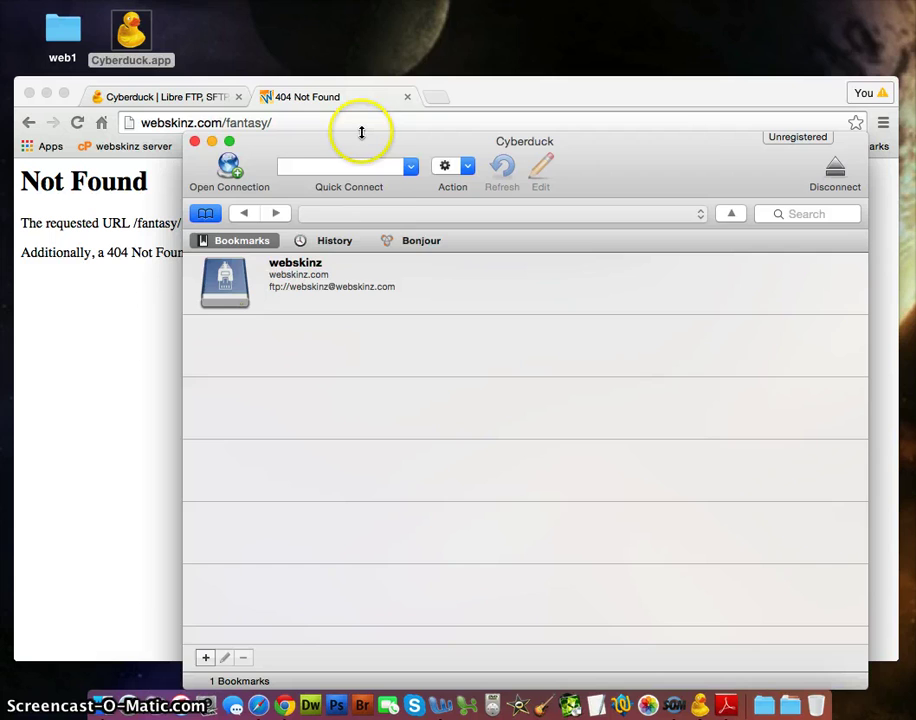
pyautogui.moveTo(362, 129); pyautogui.dragTo(351, 64)
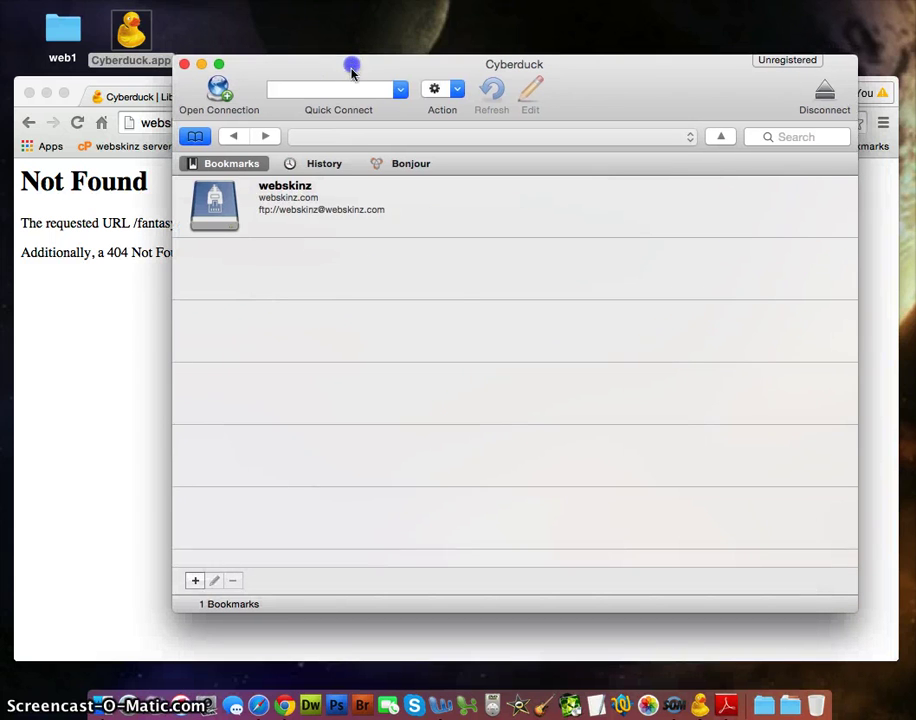
# - Set the webskinz bookmark's Path field to public_html
pyautogui.rightClick(338, 210)
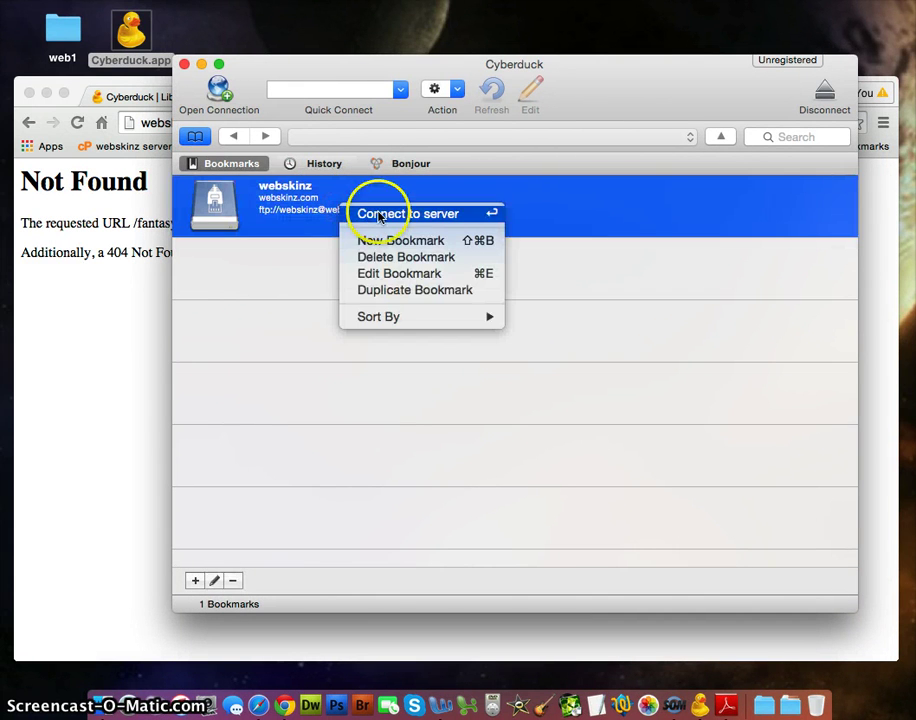
pyautogui.click(399, 274)
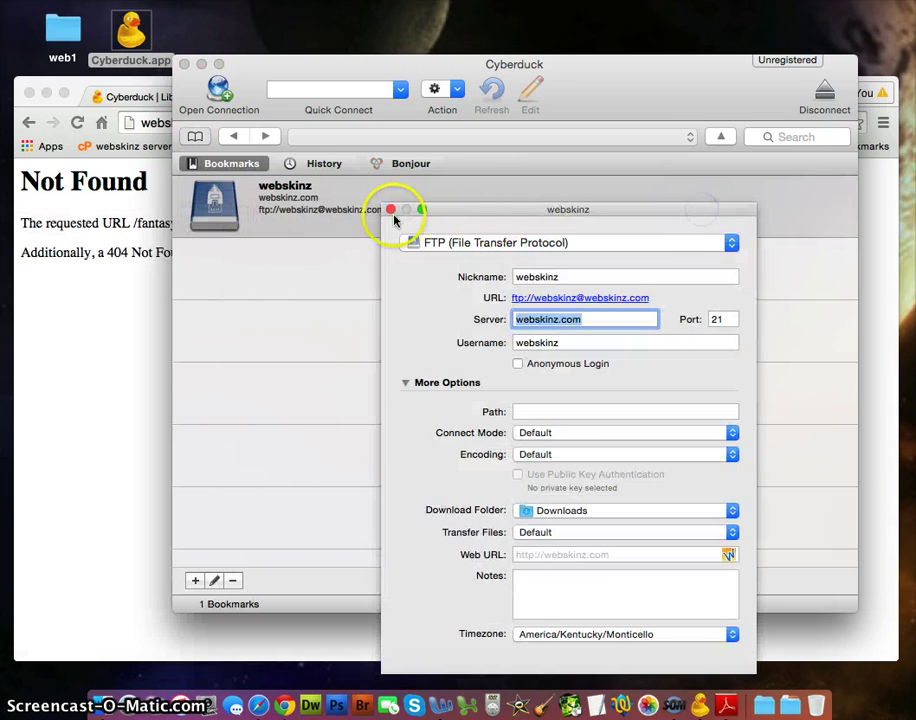
pyautogui.click(389, 208)
pyautogui.rightClick(399, 204)
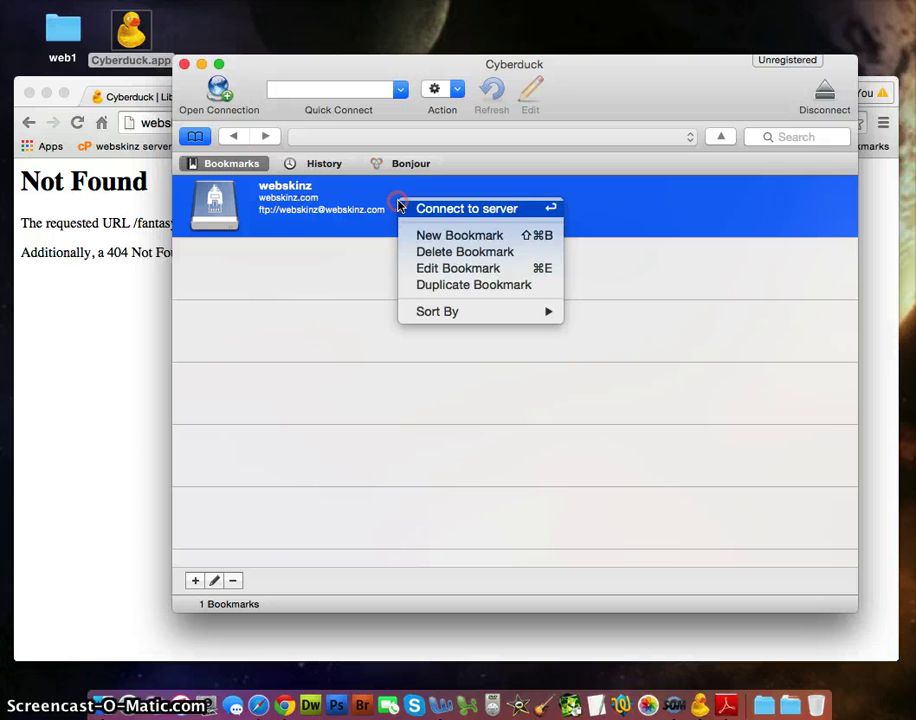
pyautogui.click(424, 270)
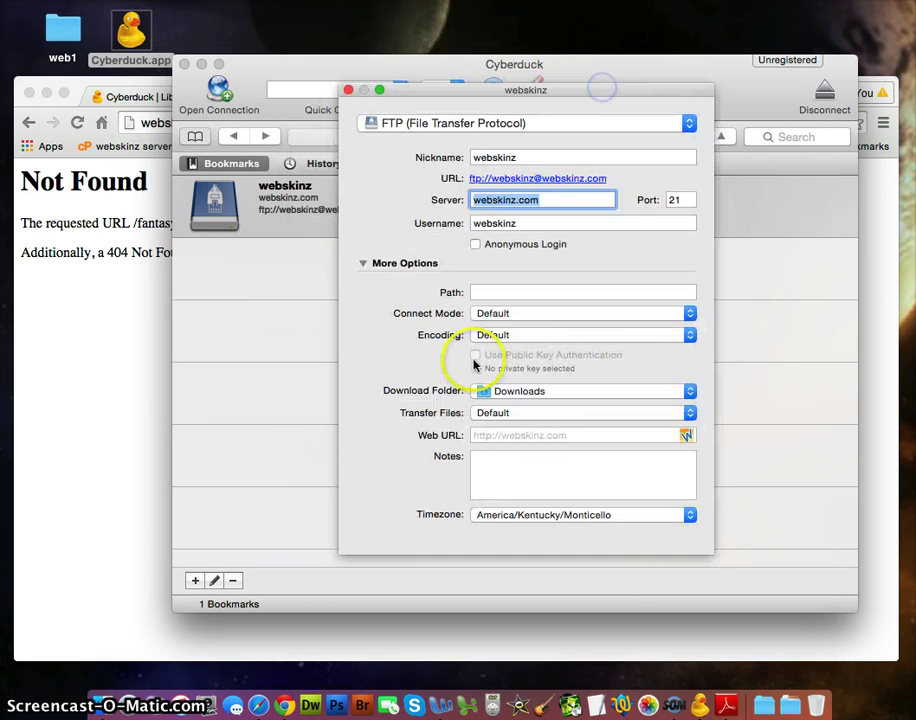
pyautogui.click(495, 293)
pyautogui.write('public_html')
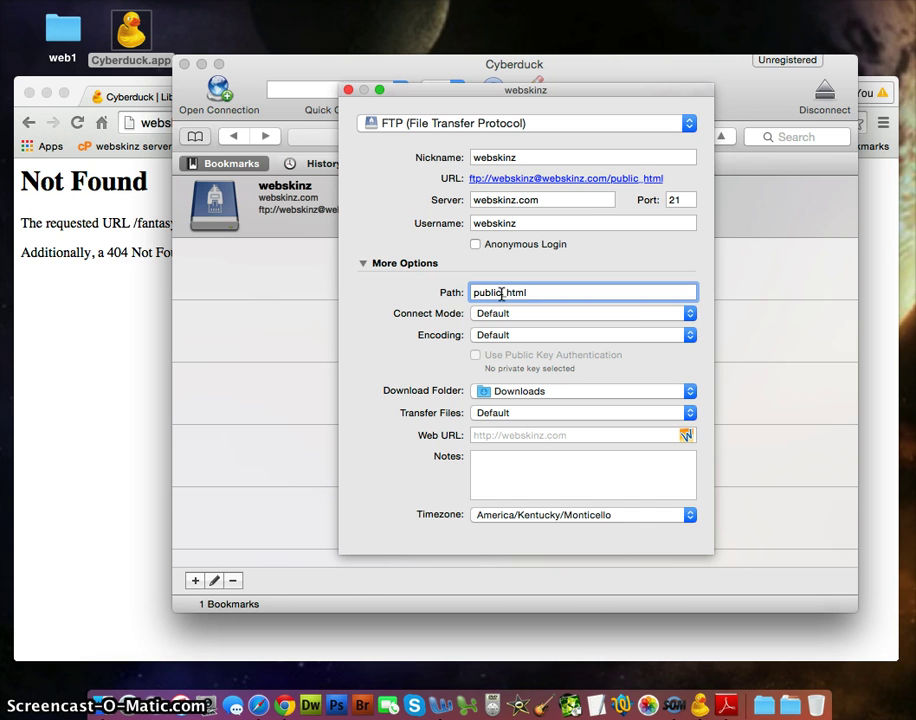
pyautogui.click(349, 92)
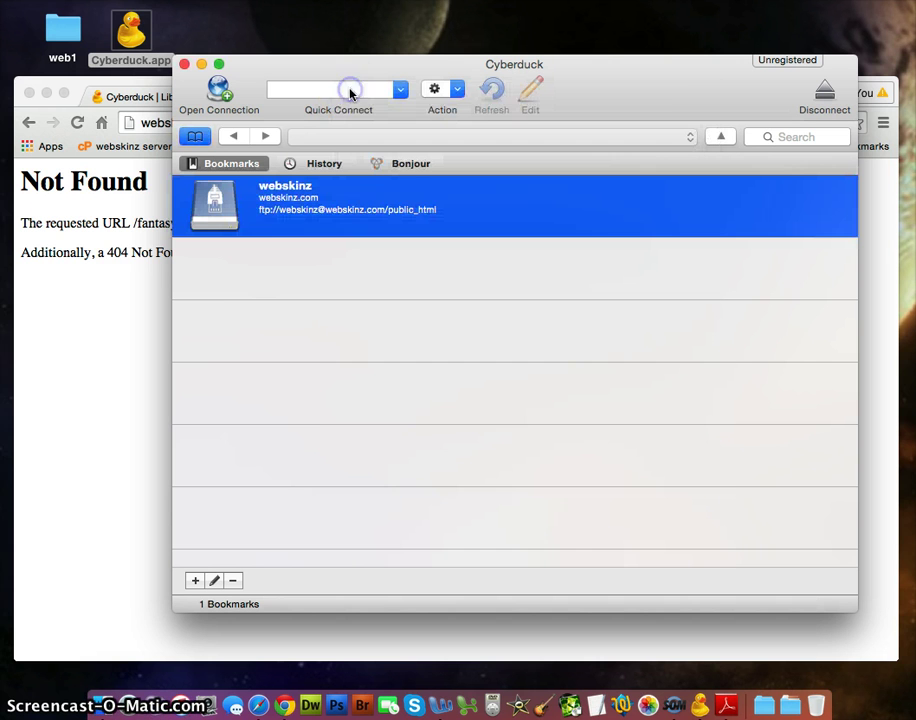
# - Connect with the webskinz bookmark, go up to the root folder /, and open public_html
pyautogui.doubleClick(225, 208)
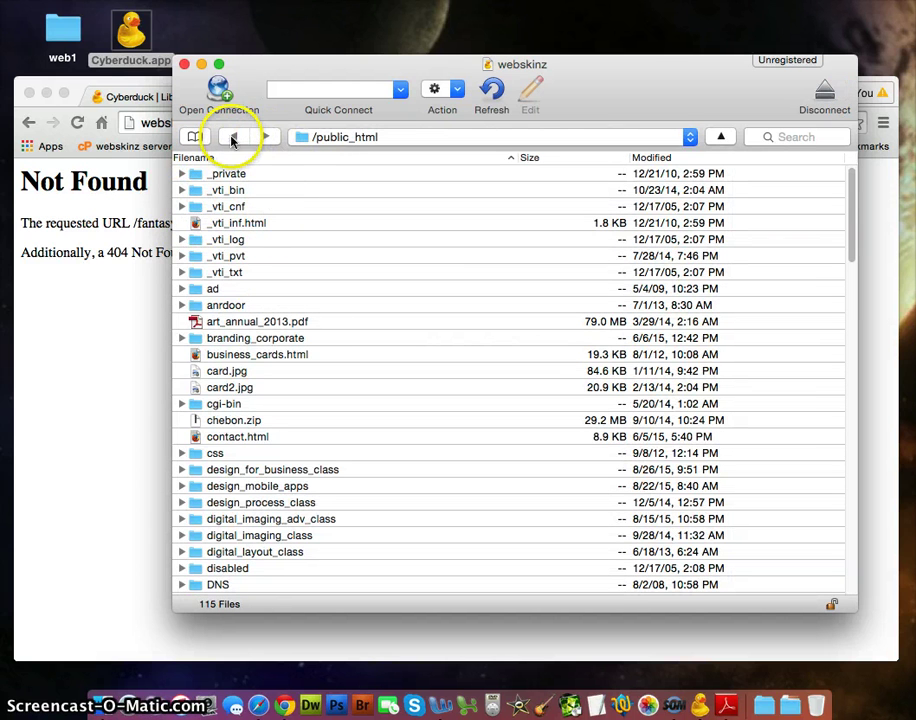
pyautogui.click(346, 137)
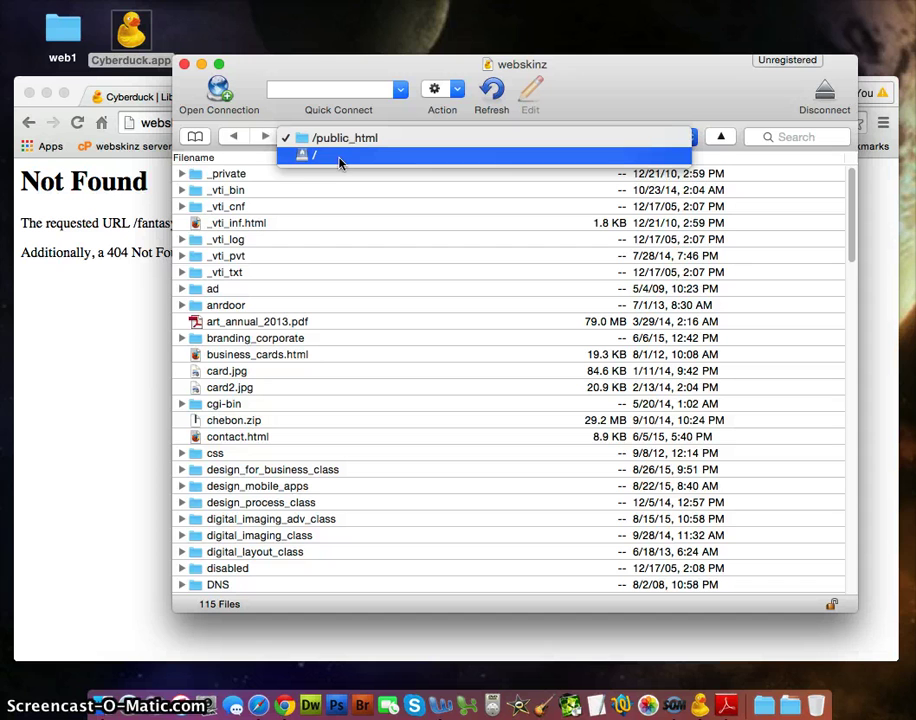
pyautogui.moveTo(340, 163); pyautogui.dragTo(321, 161)
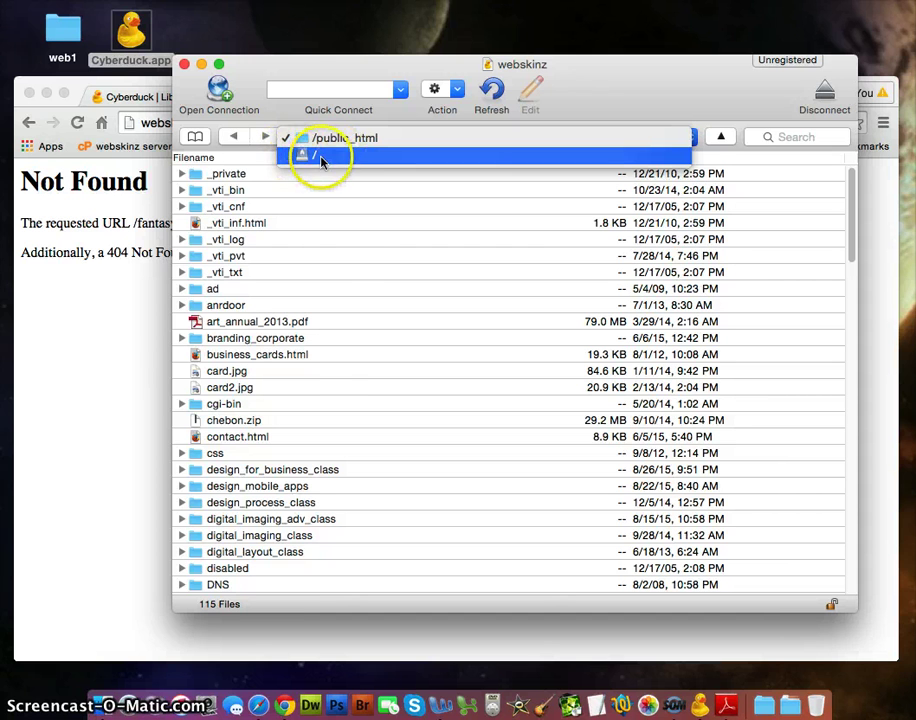
pyautogui.click(322, 160)
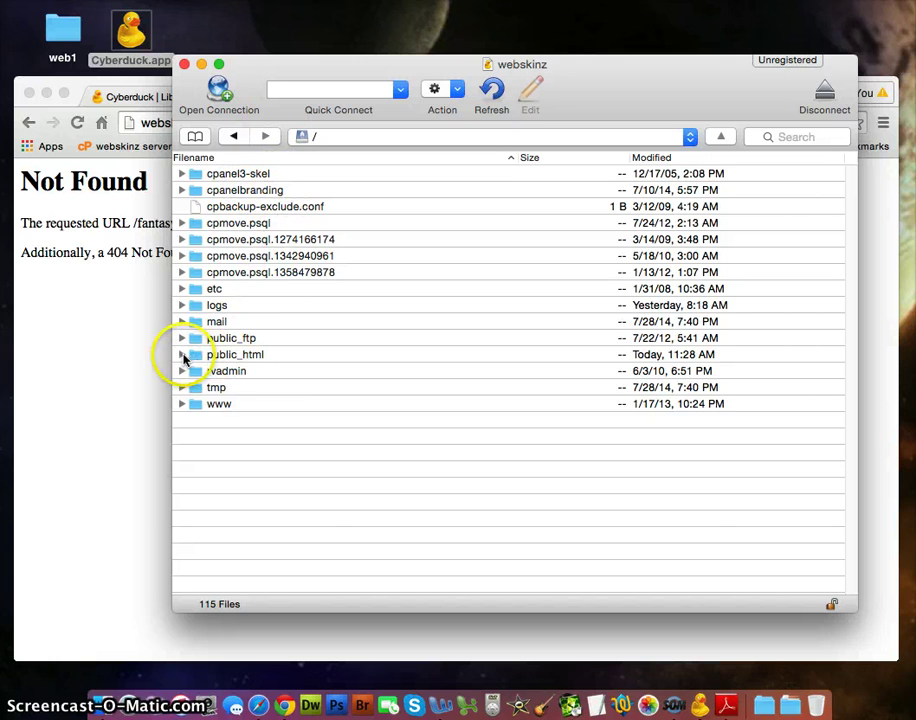
pyautogui.doubleClick(226, 355)
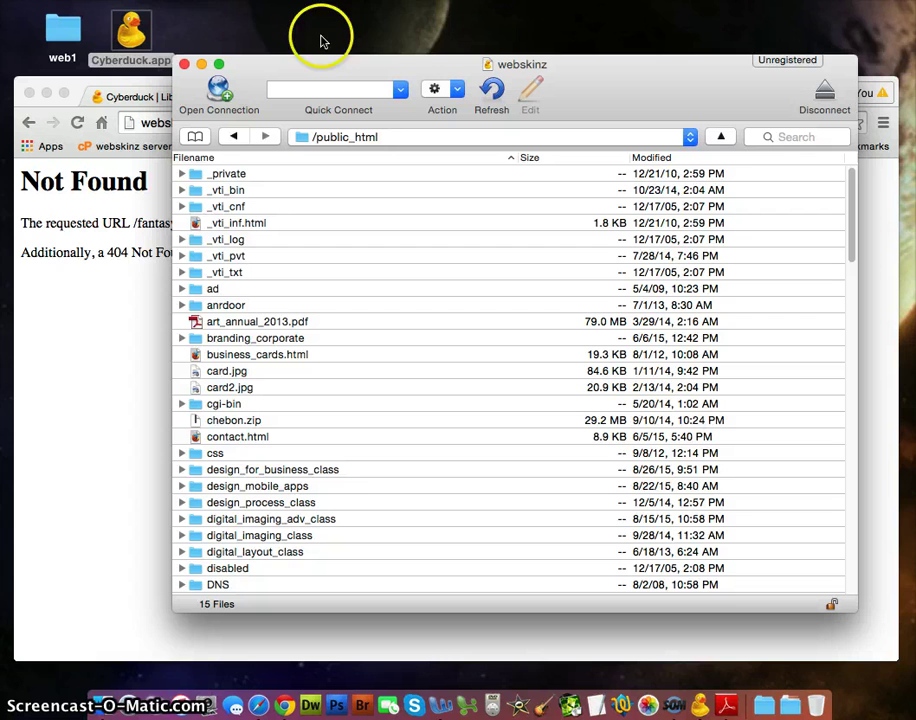
# - Place the Finder web1 window beside Cyberduck and open the local fantasy folder
pyautogui.doubleClick(56, 30)
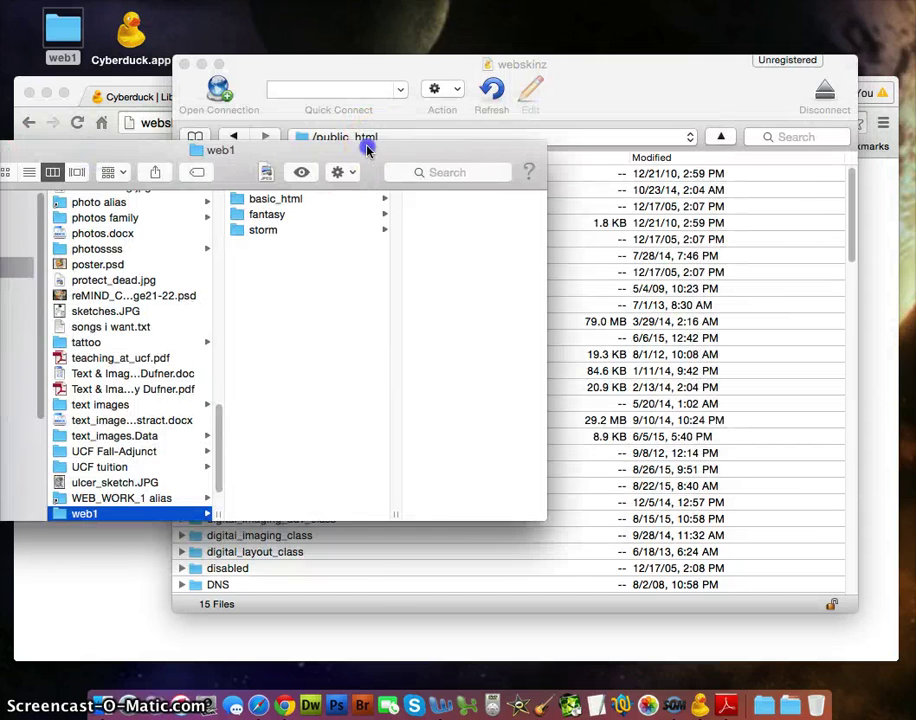
pyautogui.moveTo(356, 140); pyautogui.dragTo(256, 100)
pyautogui.click(330, 68)
pyautogui.moveTo(330, 68); pyautogui.dragTo(483, 68)
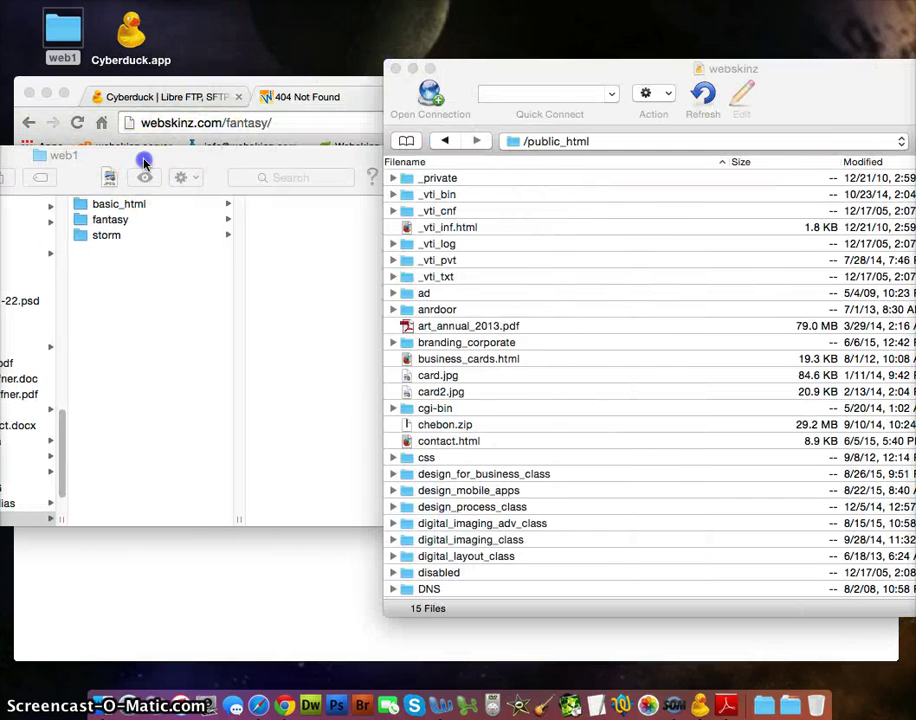
pyautogui.click(140, 152)
pyautogui.click(100, 218)
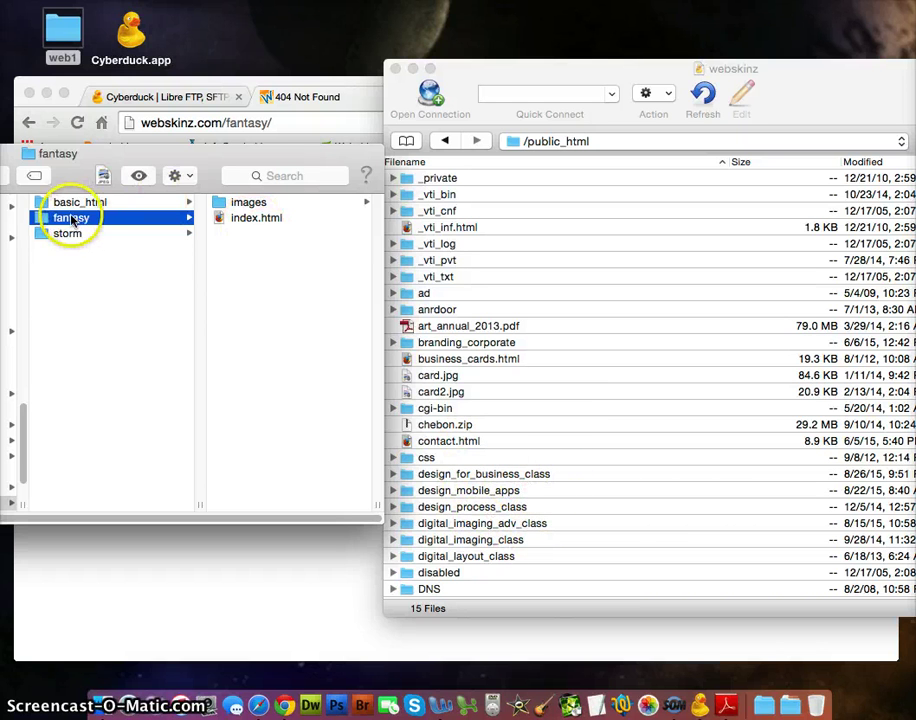
# - Drag the local fantasy folder onto Cyberduck's public_html list and let the 685.9 KB upload finish
pyautogui.moveTo(62, 221); pyautogui.dragTo(116, 258)
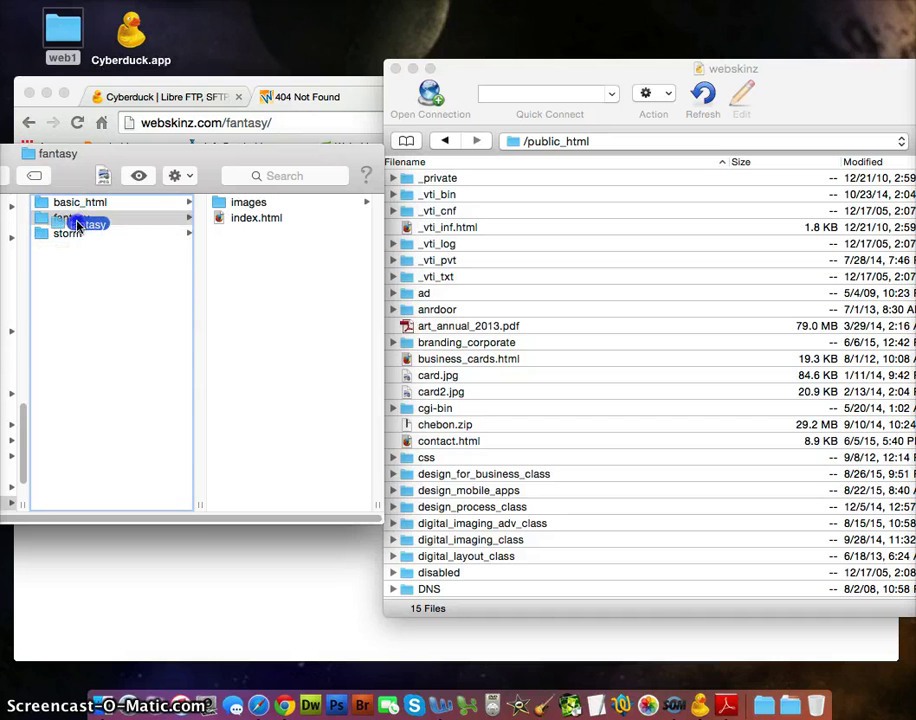
pyautogui.moveTo(196, 282); pyautogui.dragTo(458, 382)
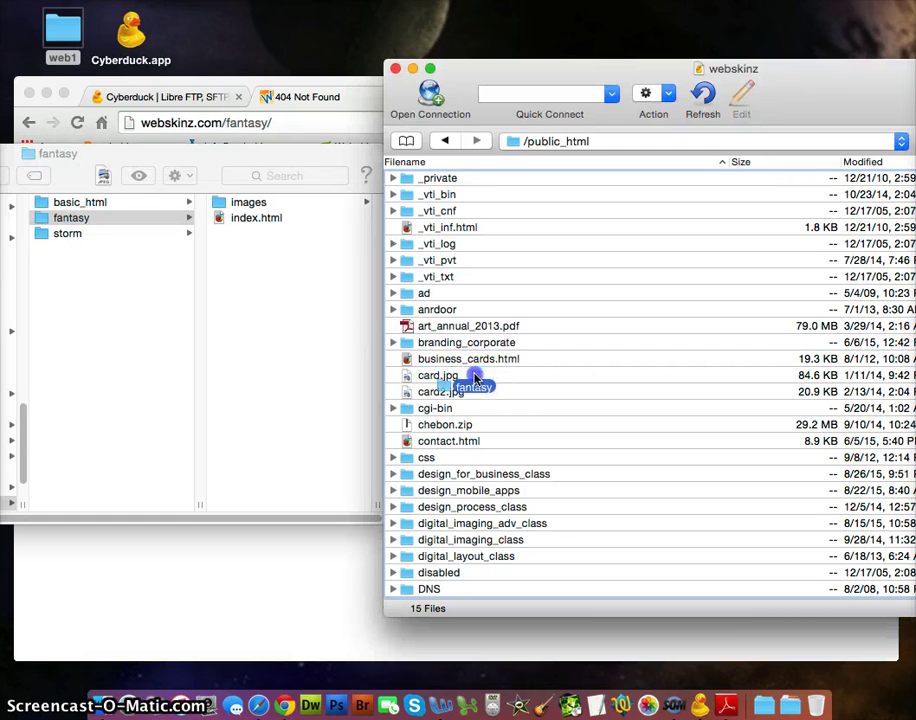
pyautogui.moveTo(463, 378); pyautogui.dragTo(461, 374)
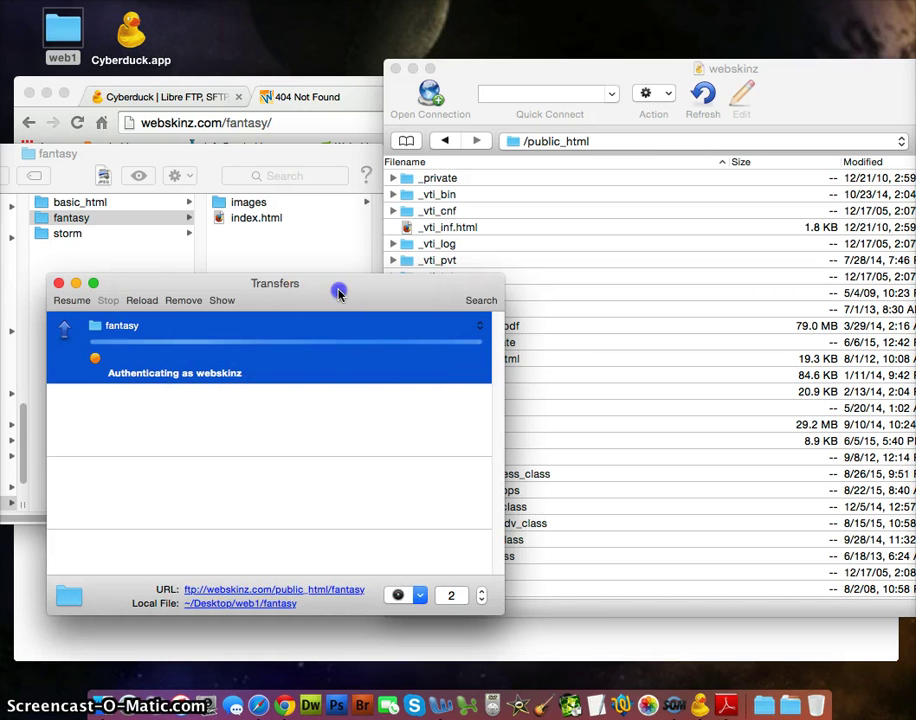
pyautogui.moveTo(339, 292)
pyautogui.mouseDown()
pyautogui.moveTo(381, 314)
pyautogui.moveTo(361, 328)
pyautogui.mouseUp()
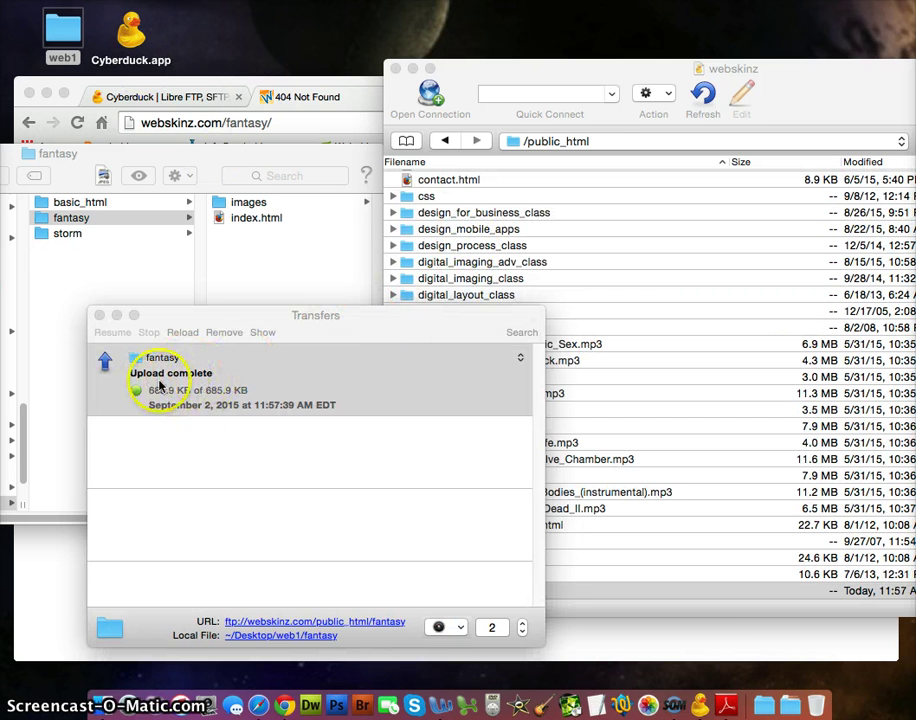
pyautogui.click(546, 70)
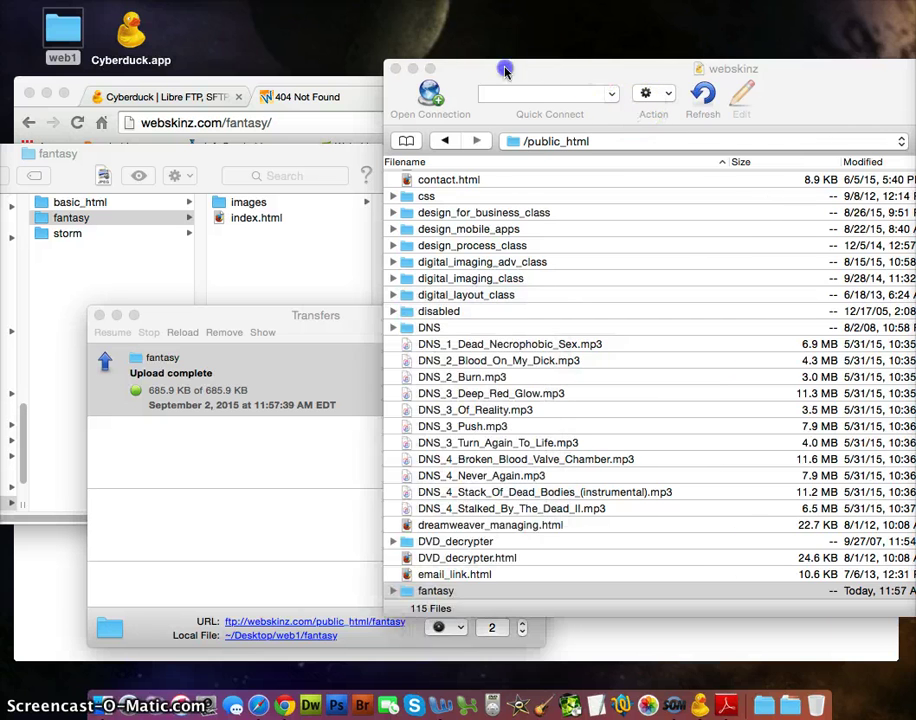
# - Expand the uploaded fantasy and images folders to check index.html and fantasy.jpg, then enter /public_html/fantasy
pyautogui.moveTo(549, 70); pyautogui.dragTo(376, 70)
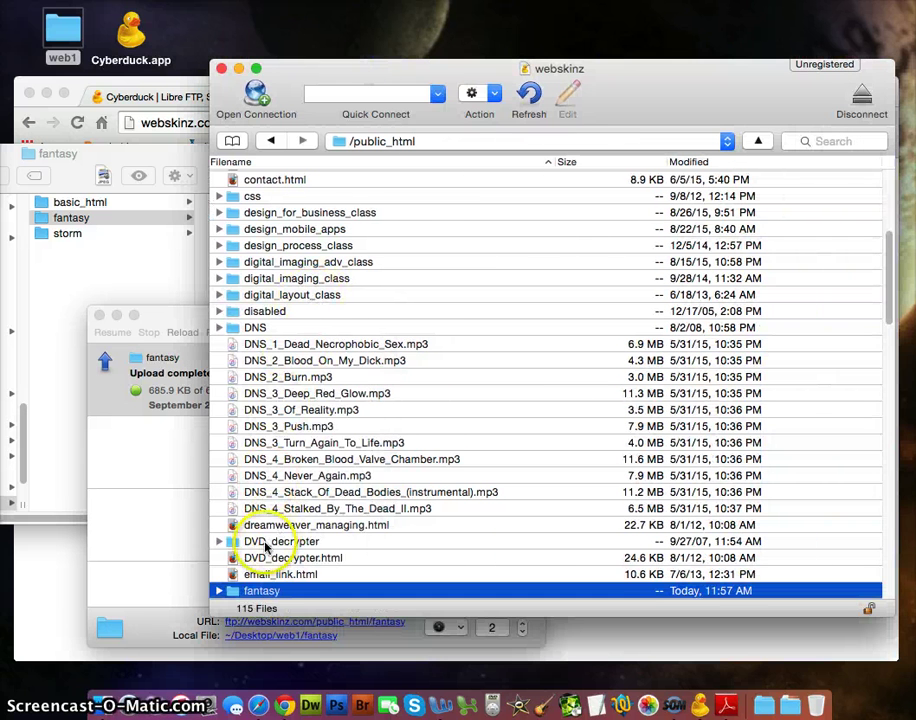
pyautogui.scroll(-1, 252, 560)
pyautogui.scroll(-5, 260, 510)
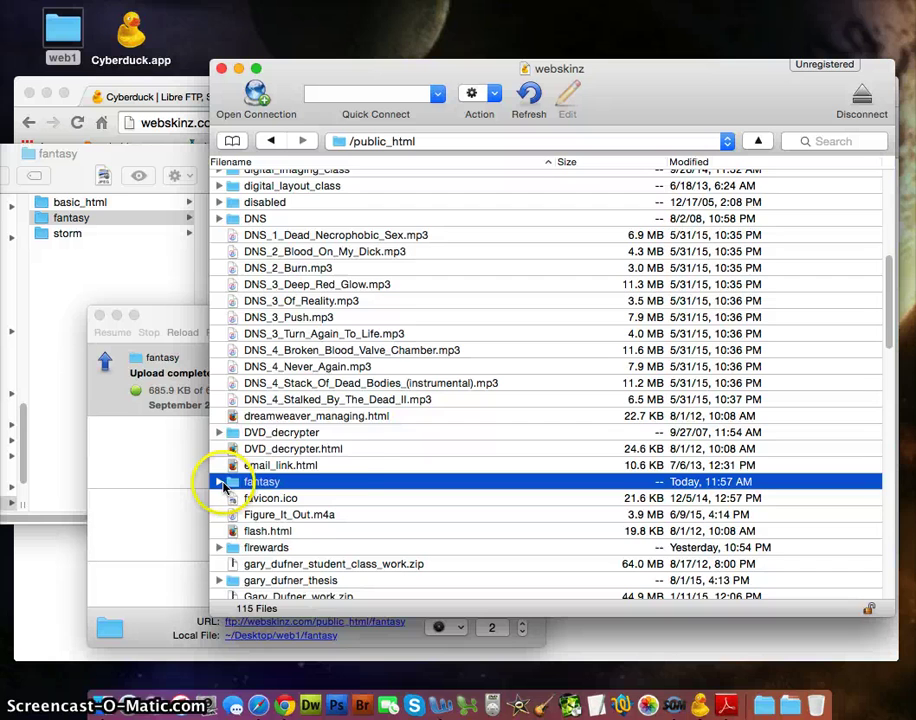
pyautogui.click(220, 483)
pyautogui.scroll(-2, 355, 452)
pyautogui.scroll(-5, 375, 445)
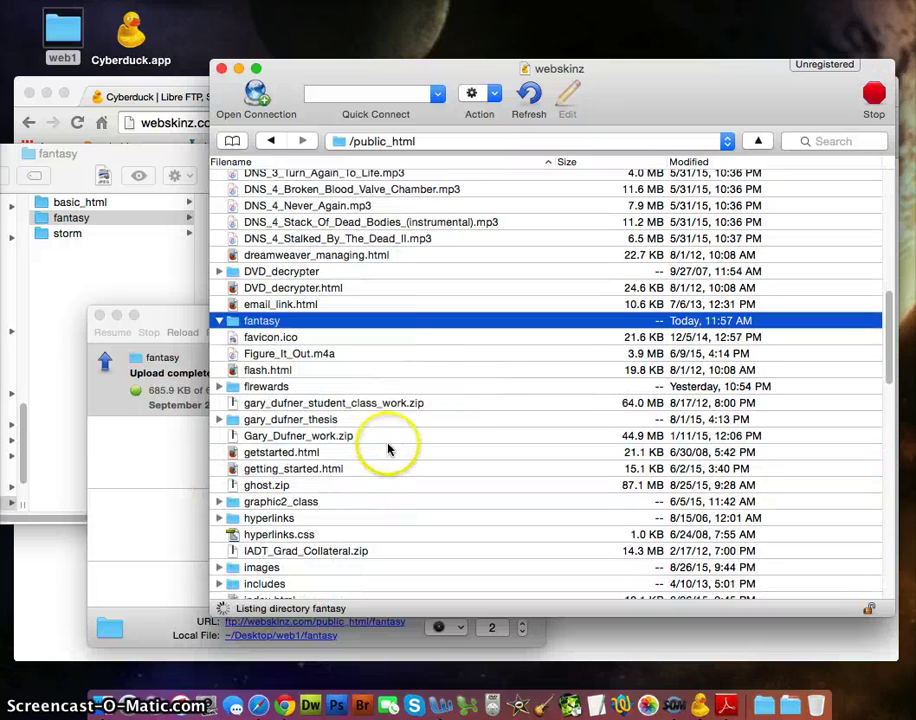
pyautogui.scroll(-1, 390, 442)
pyautogui.scroll(-2, 393, 447)
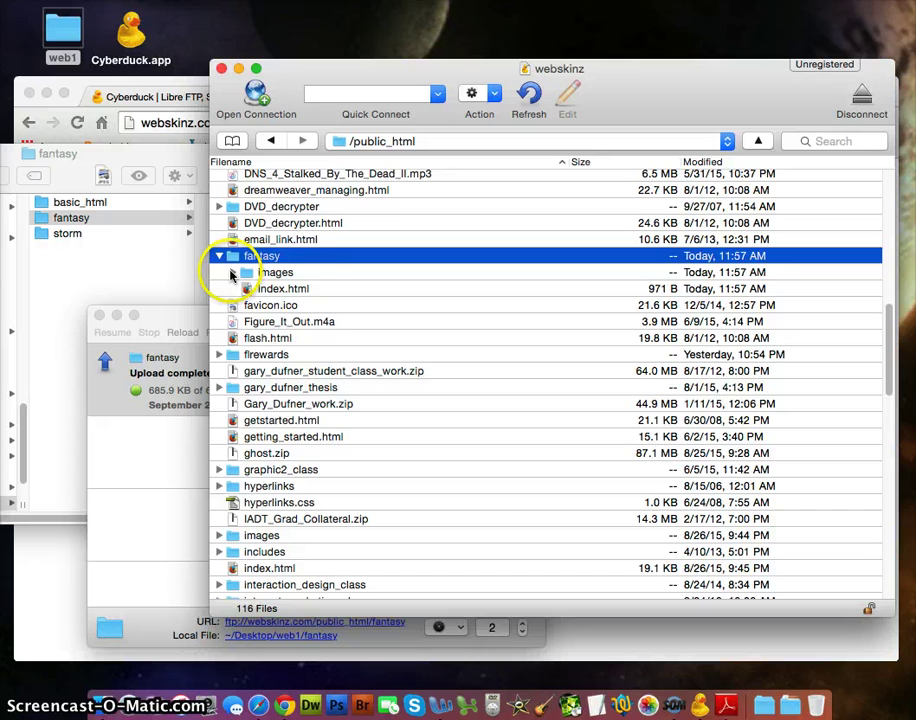
pyautogui.click(298, 289)
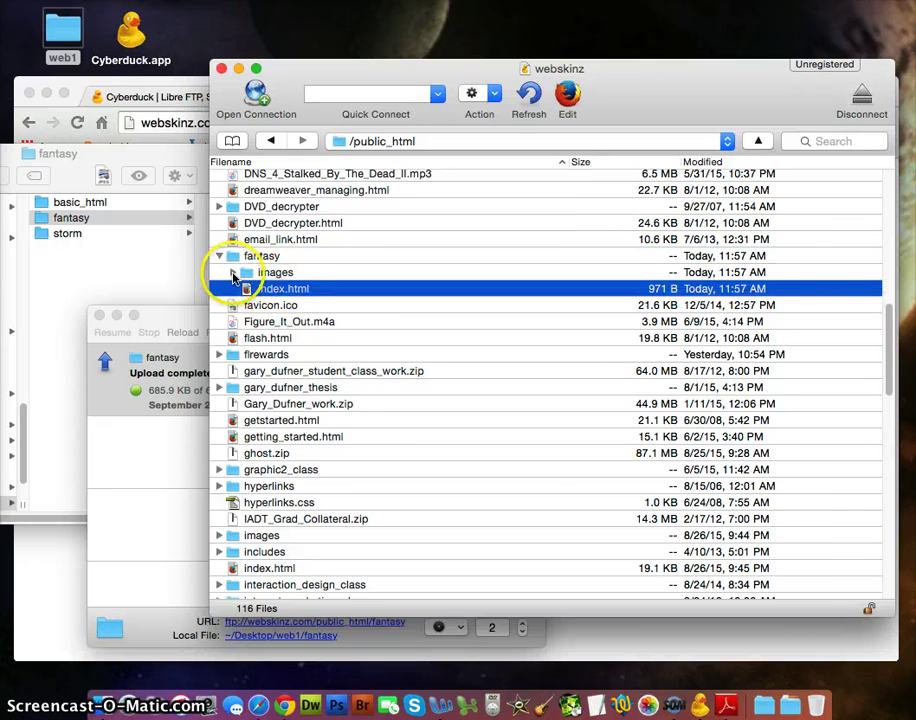
pyautogui.click(318, 288)
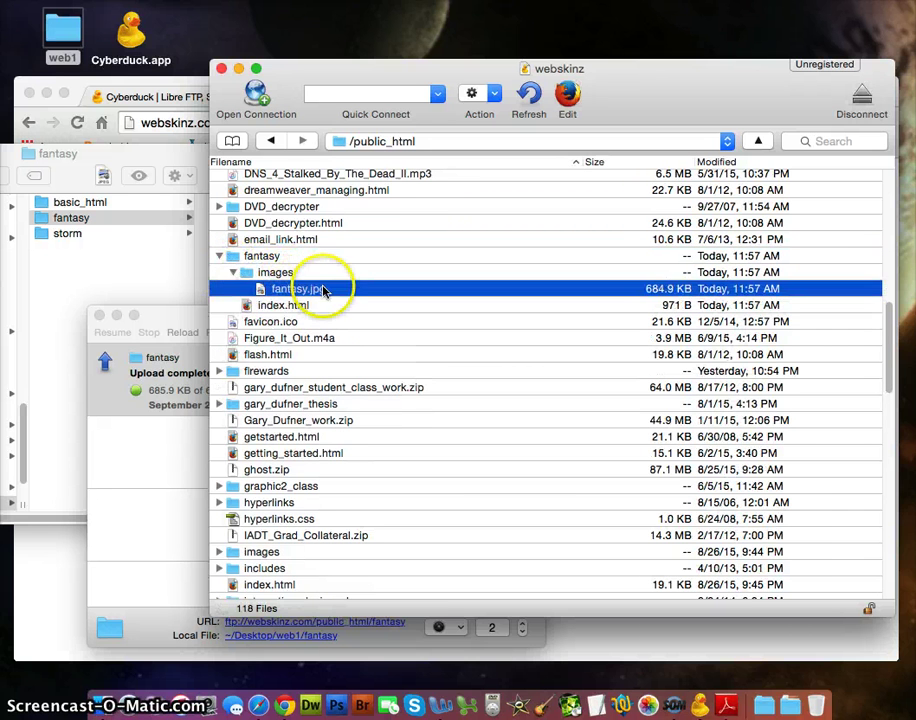
pyautogui.doubleClick(263, 256)
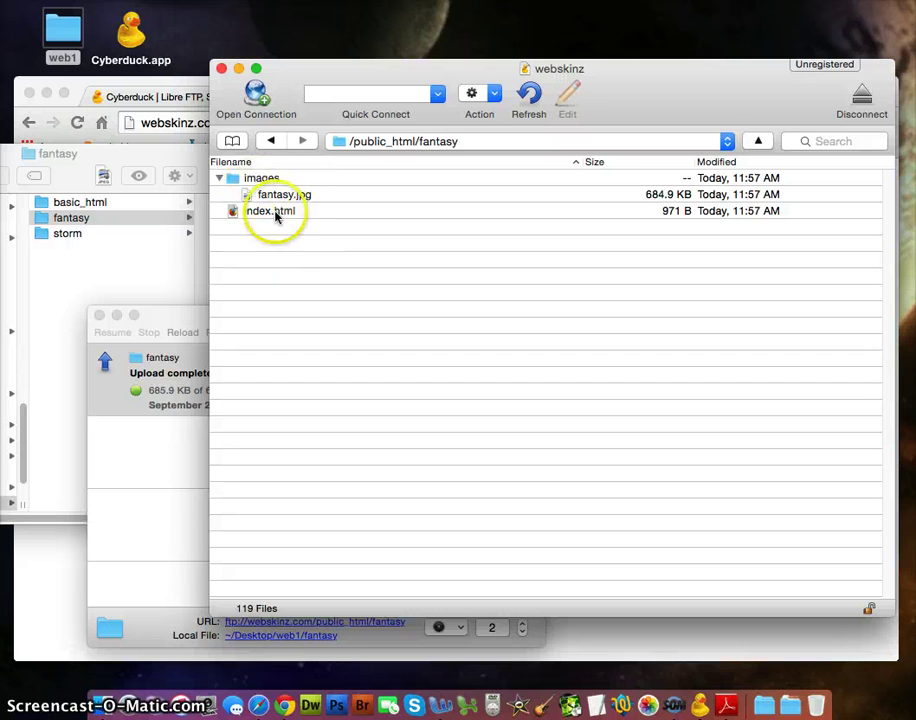
# - Reload webskinz.com/fantasy/ in Chrome so the live "My First Website" page appears
pyautogui.click(140, 85)
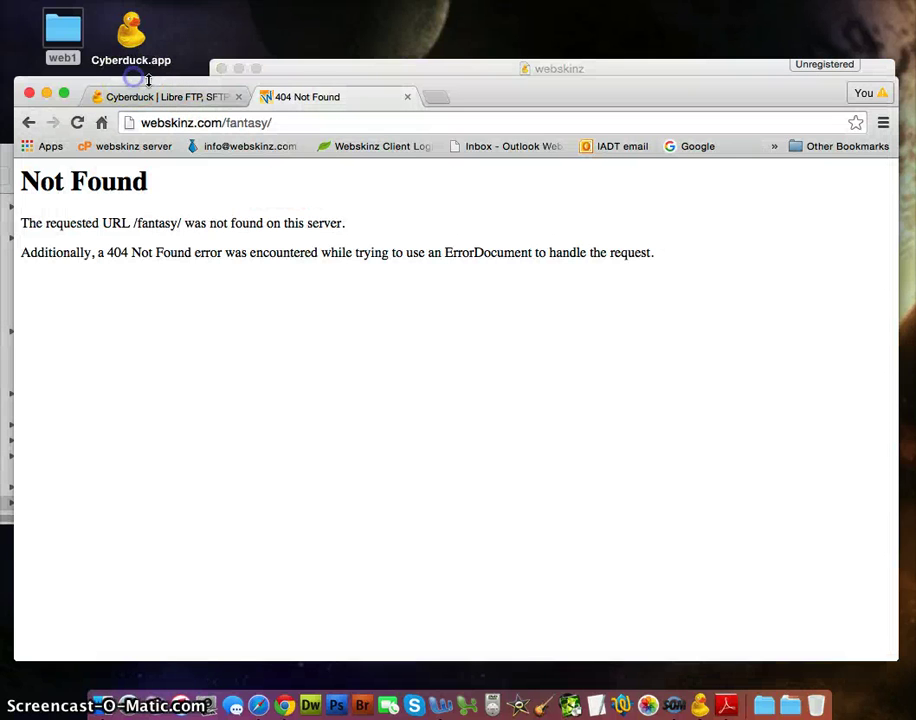
pyautogui.click(285, 122)
pyautogui.click(252, 122)
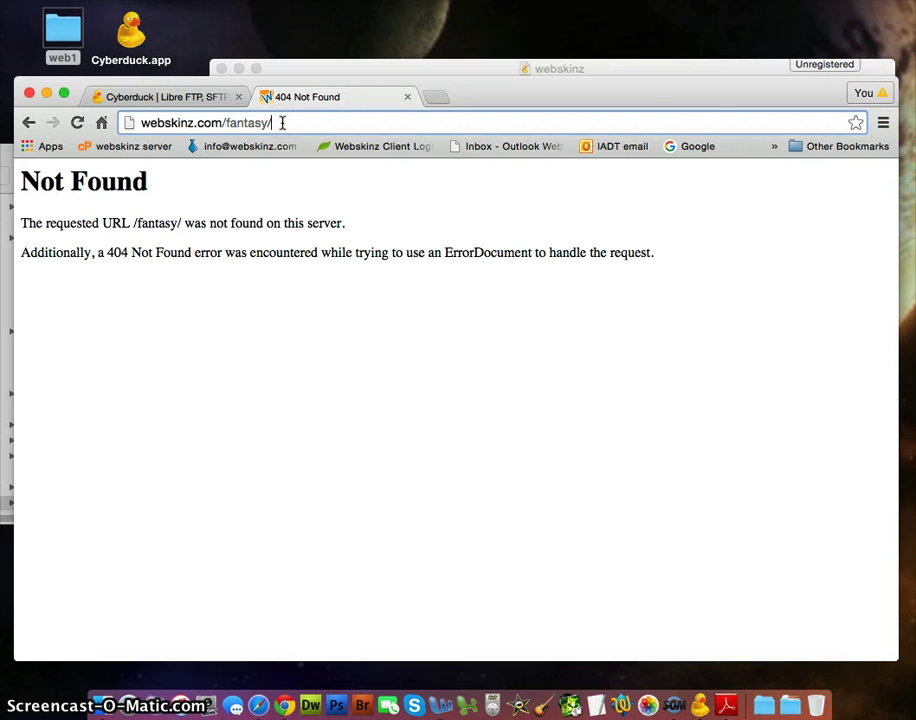
pyautogui.press('Return')
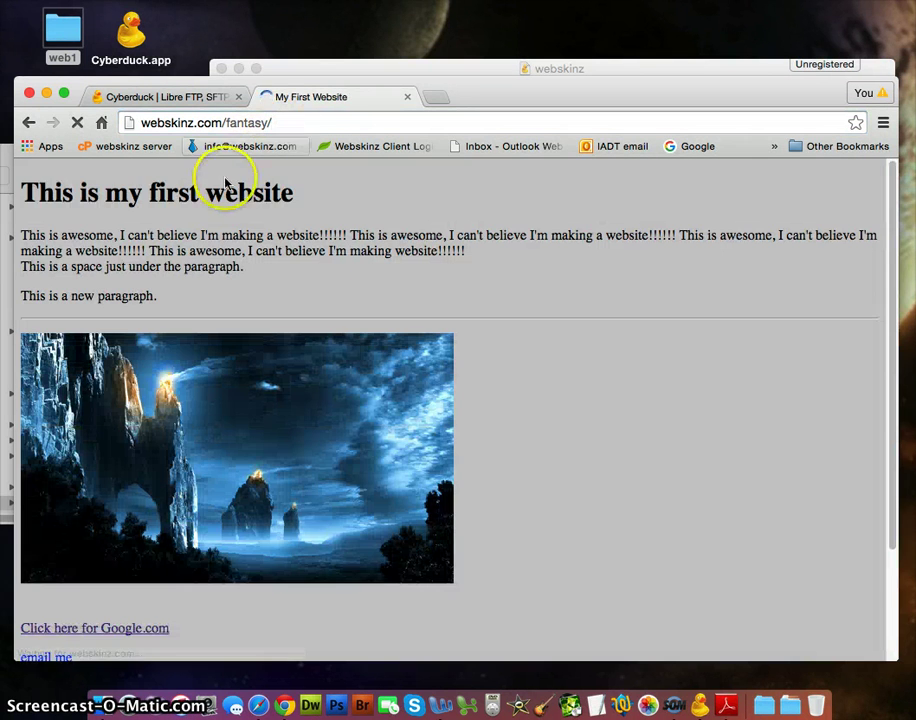
pyautogui.scroll(-3, 530, 305)
pyautogui.scroll(3, 553, 305)
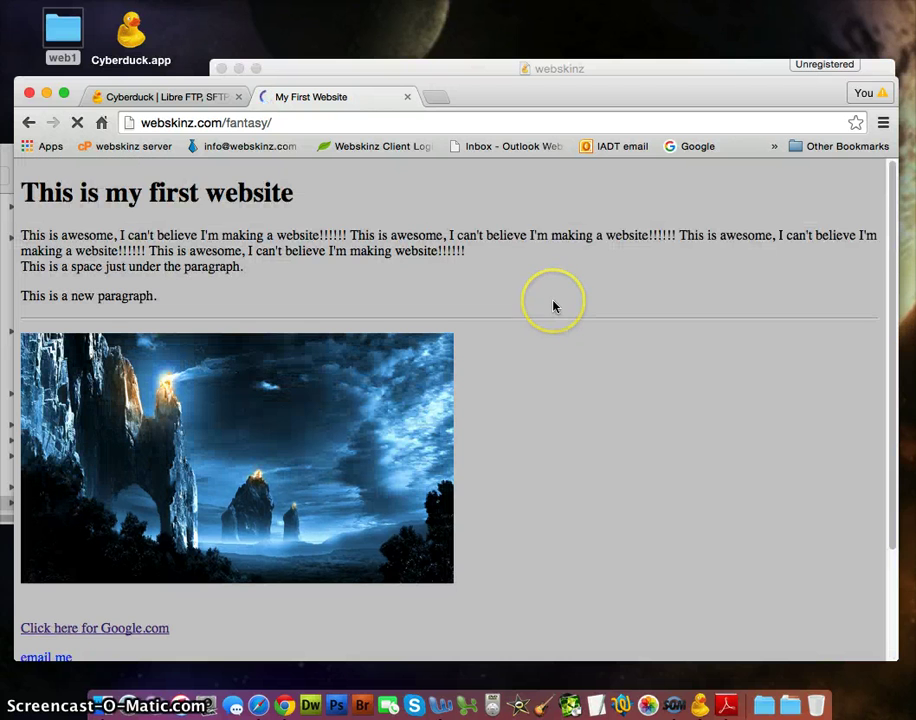
# - Open the page's HTML source with View Page Source and scroll through it
pyautogui.rightClick(611, 283)
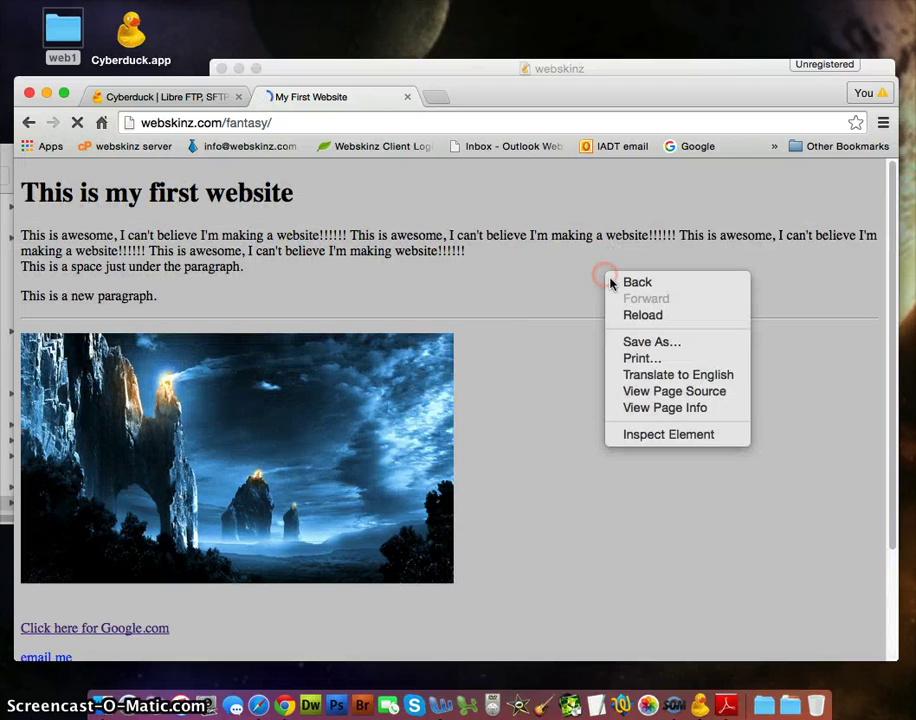
pyautogui.click(657, 394)
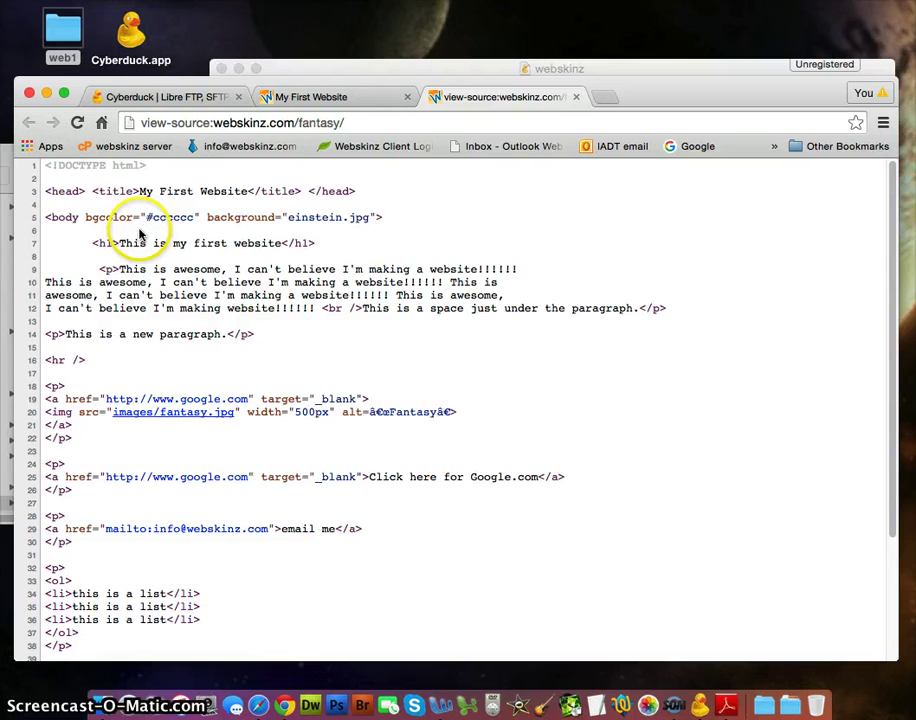
pyautogui.scroll(-3, 436, 256)
pyautogui.scroll(-3, 436, 256)
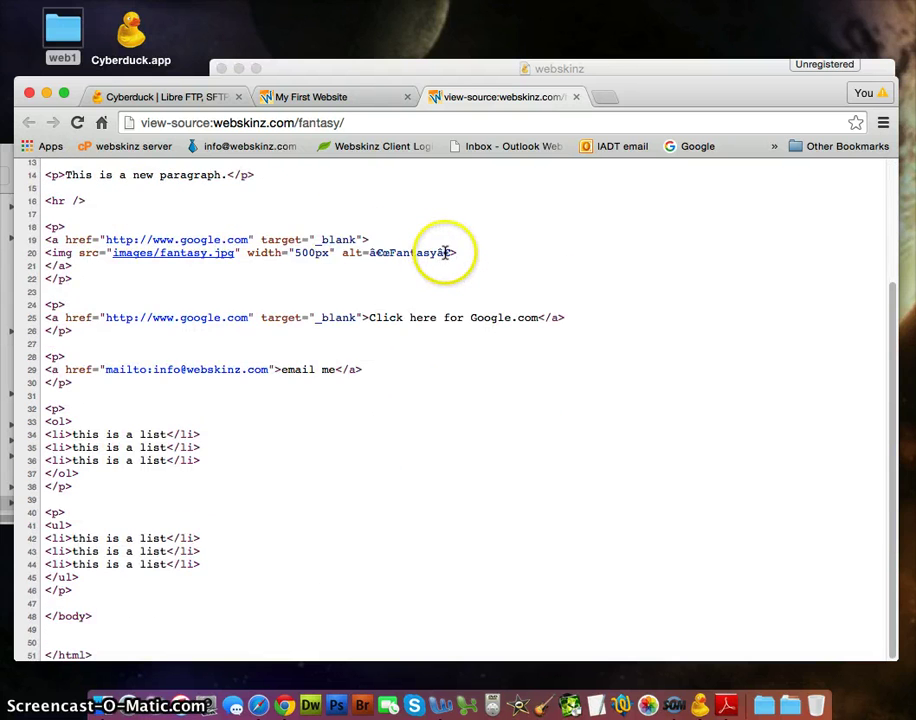